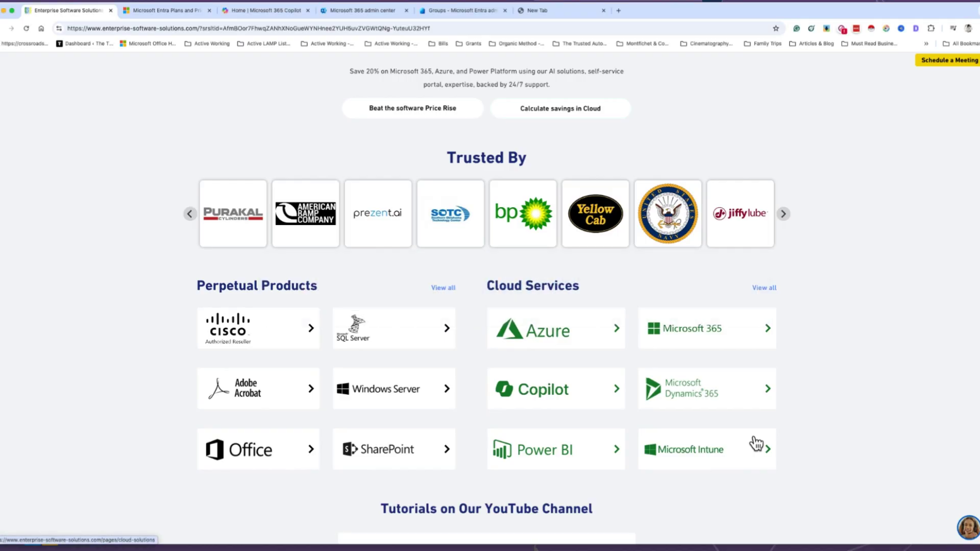
# - Move from the Entra pricing page through a new tab to the Microsoft 365 Copilot home page
pyautogui.scroll(4, 702, 442)
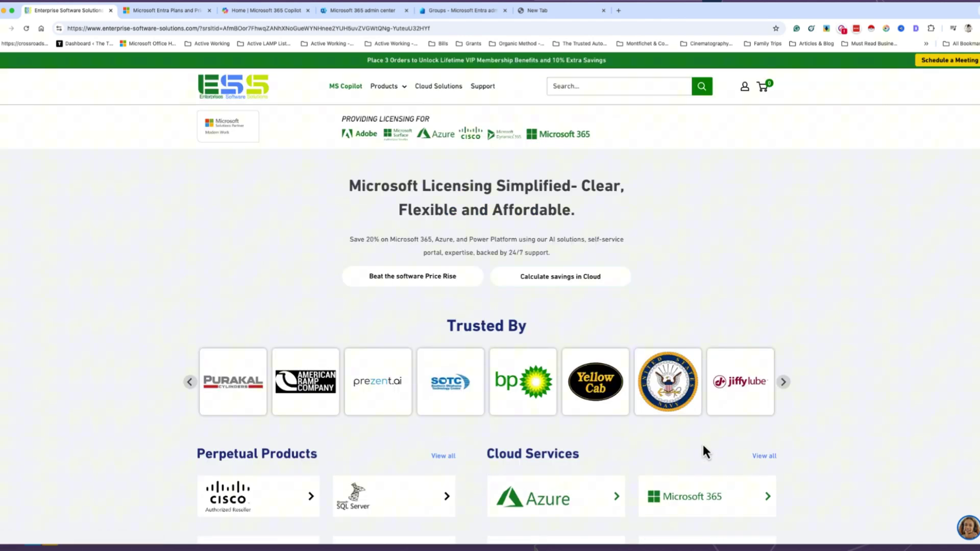
pyautogui.scroll(-3, 415, 357)
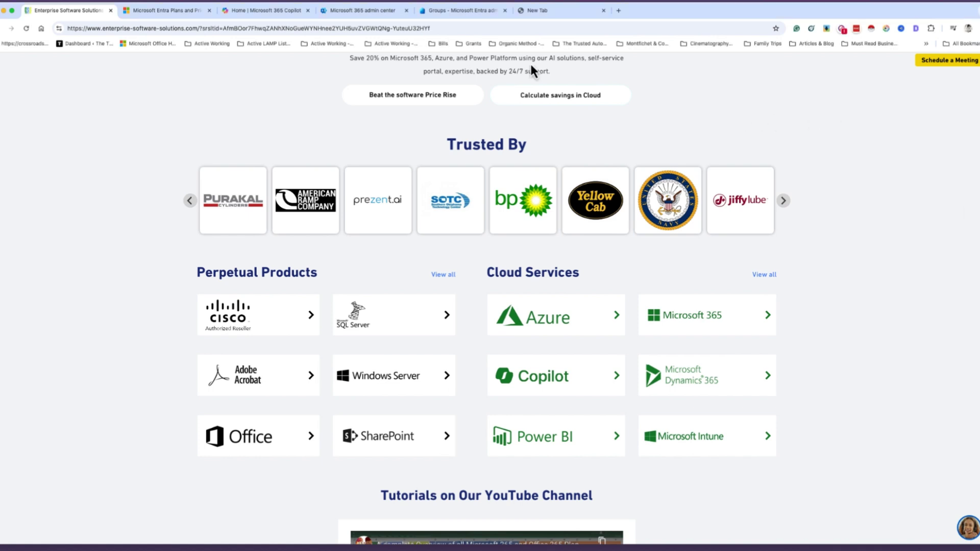
pyautogui.click(155, 9)
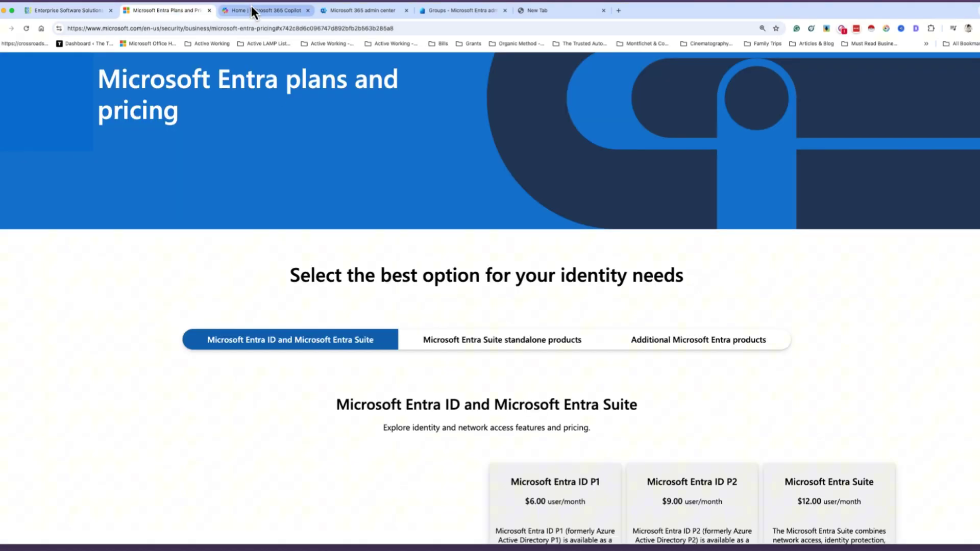
pyautogui.click(252, 7)
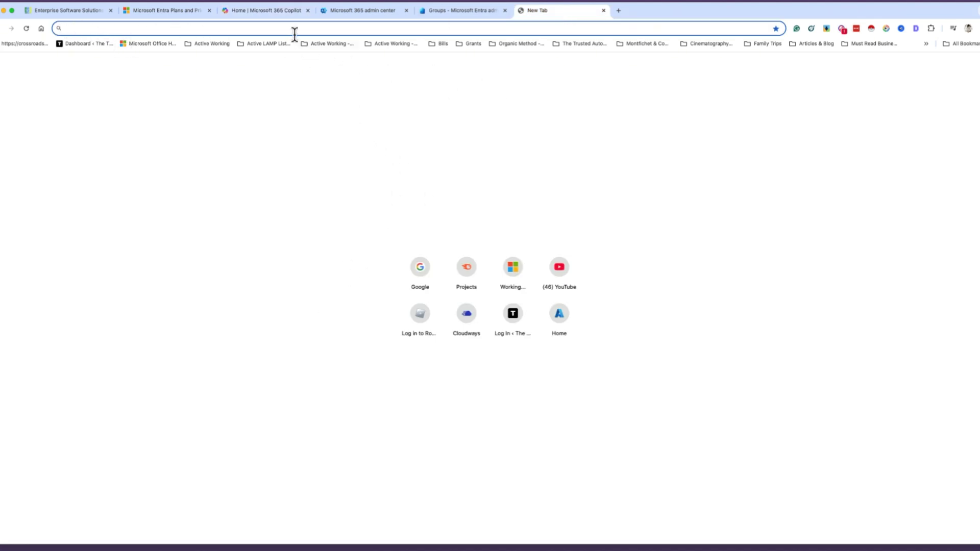
pyautogui.click(268, 13)
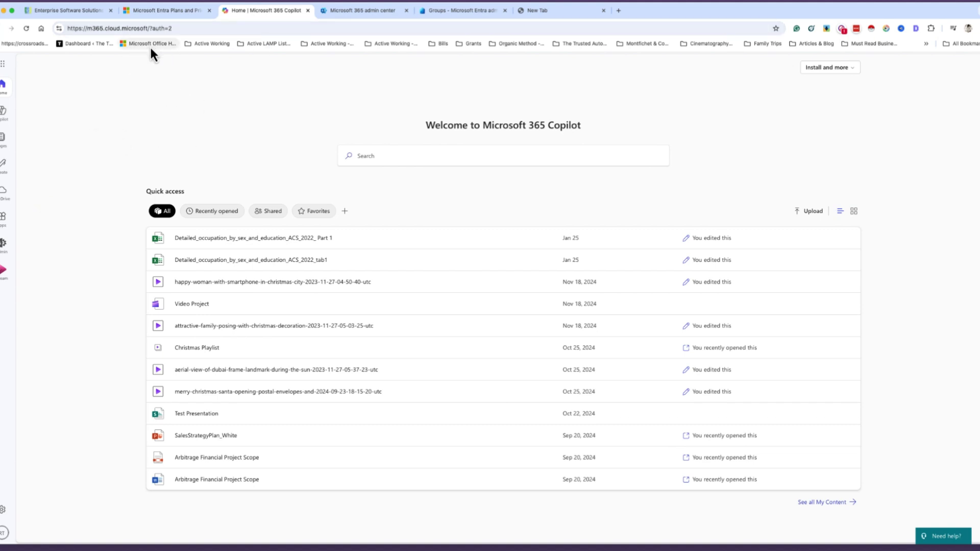
# - Go from the app launcher via the Microsoft 365 admin center to the Entra Groups overview (14 groups)
pyautogui.click(2, 63)
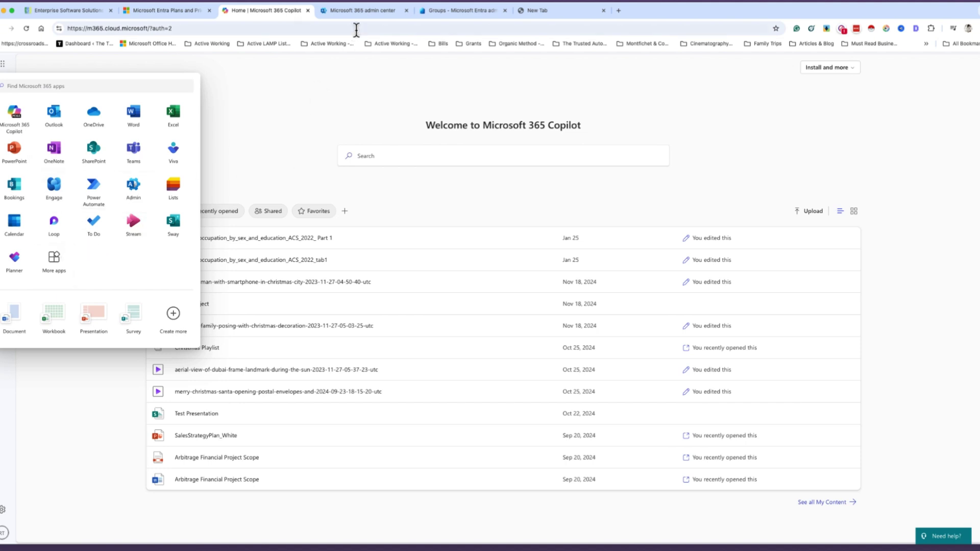
pyautogui.click(367, 8)
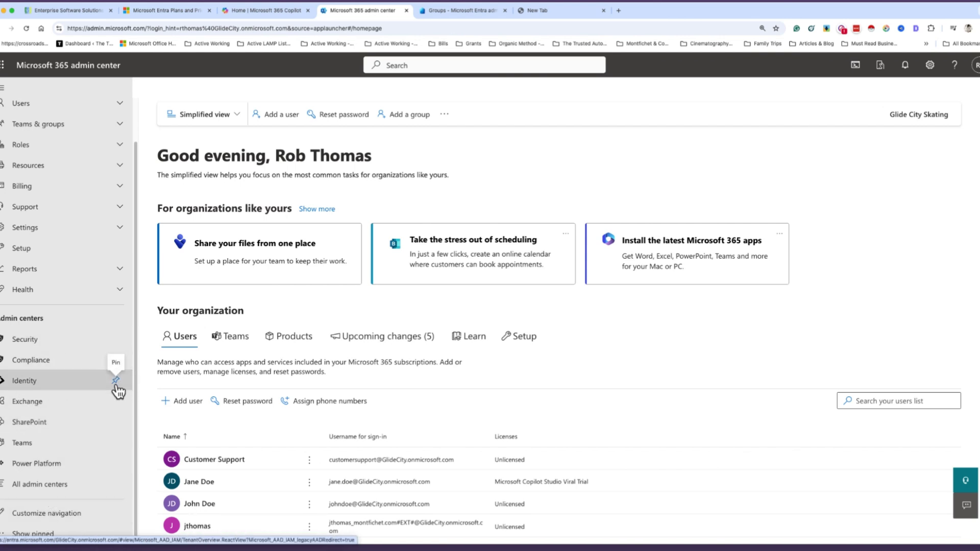
pyautogui.rightClick(60, 381)
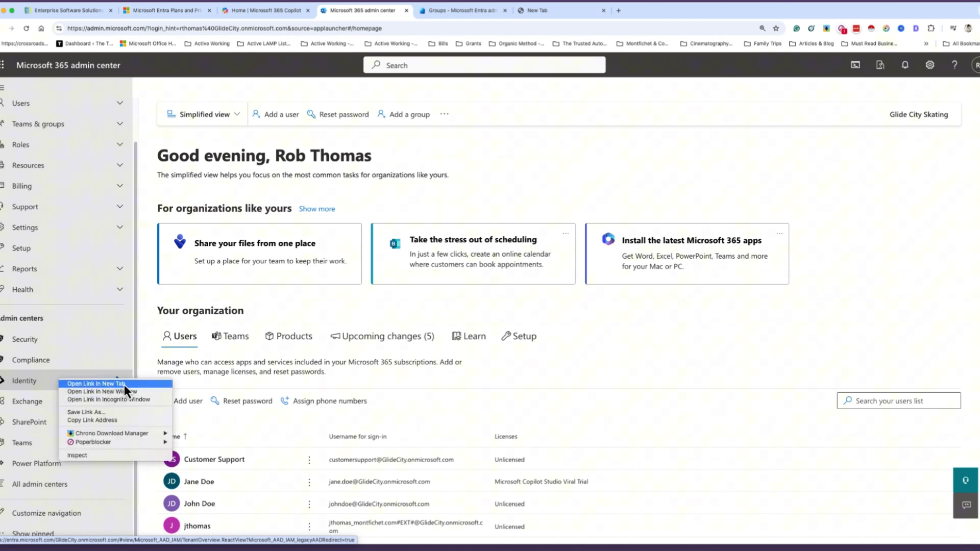
pyautogui.click(494, 145)
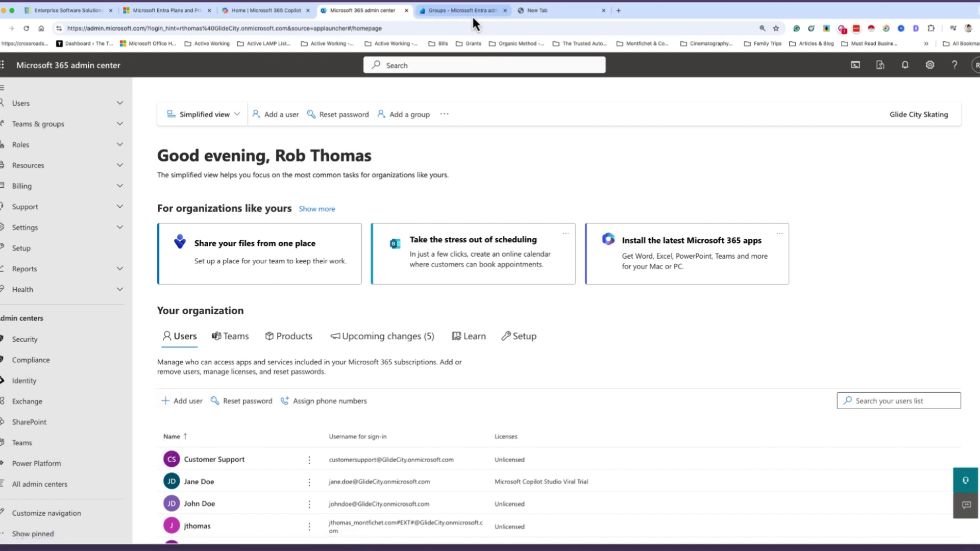
pyautogui.click(455, 12)
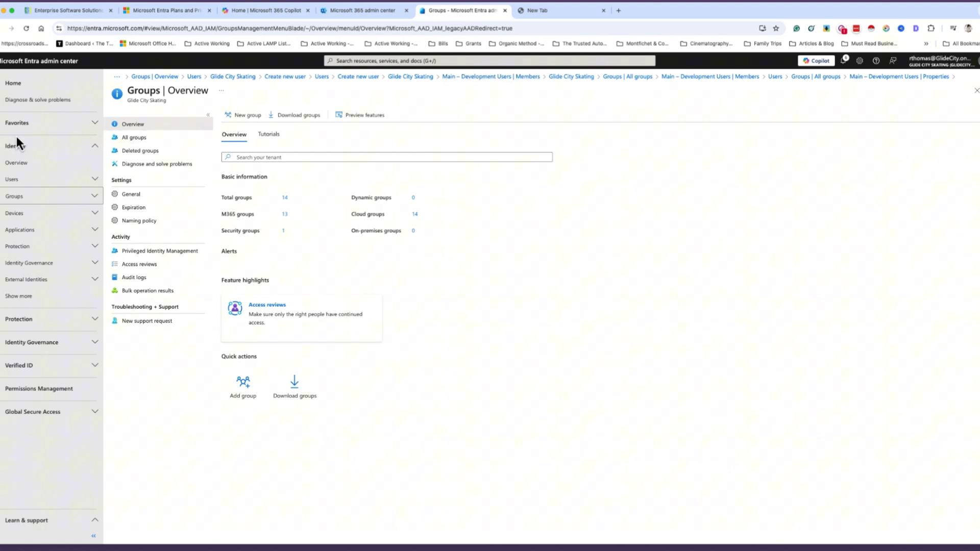
# - Open the Entra Identity dashboard and its tenant Overview page
pyautogui.click(19, 84)
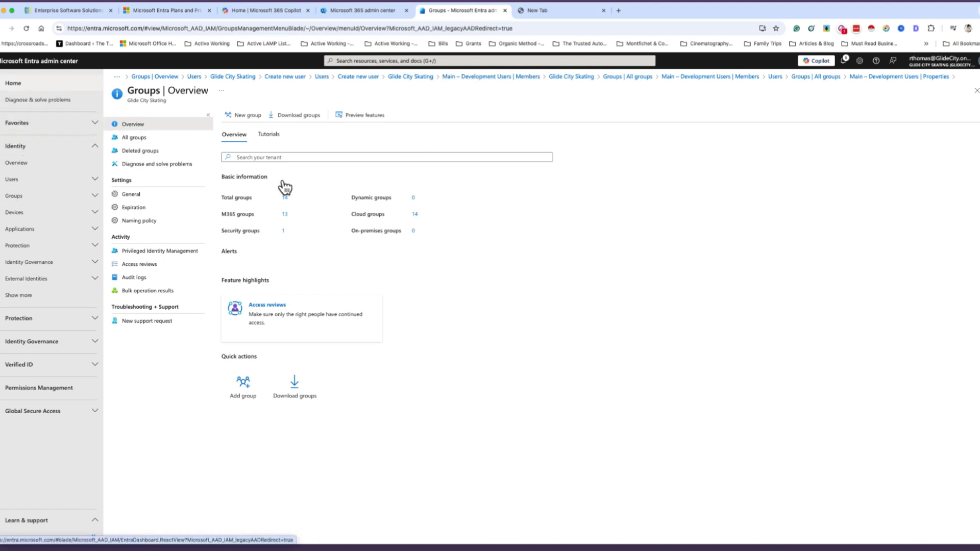
pyautogui.click(30, 172)
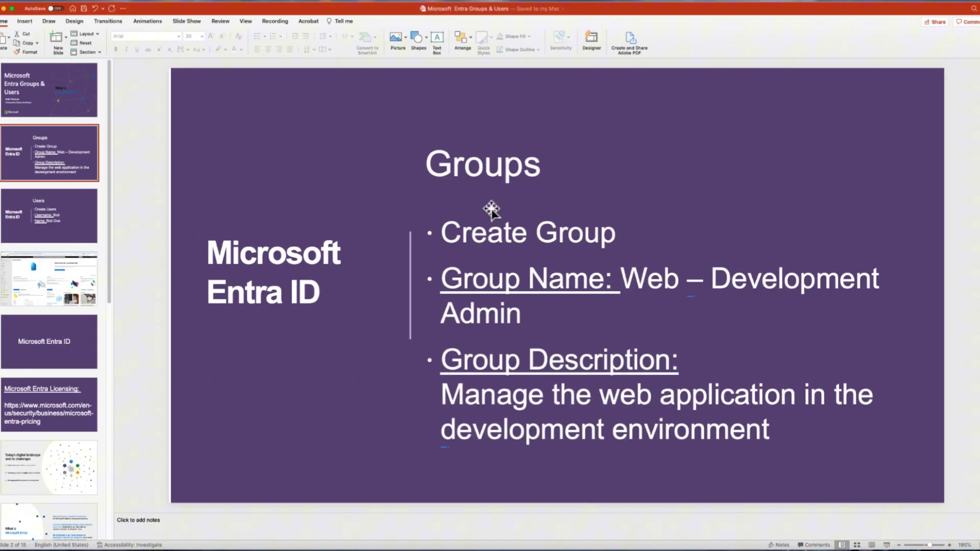
# - Copy the name 'Web – Development Admin' from the Groups slide and return to Chrome
pyautogui.moveTo(622, 280); pyautogui.dragTo(642, 307)
pyautogui.press('super+c')
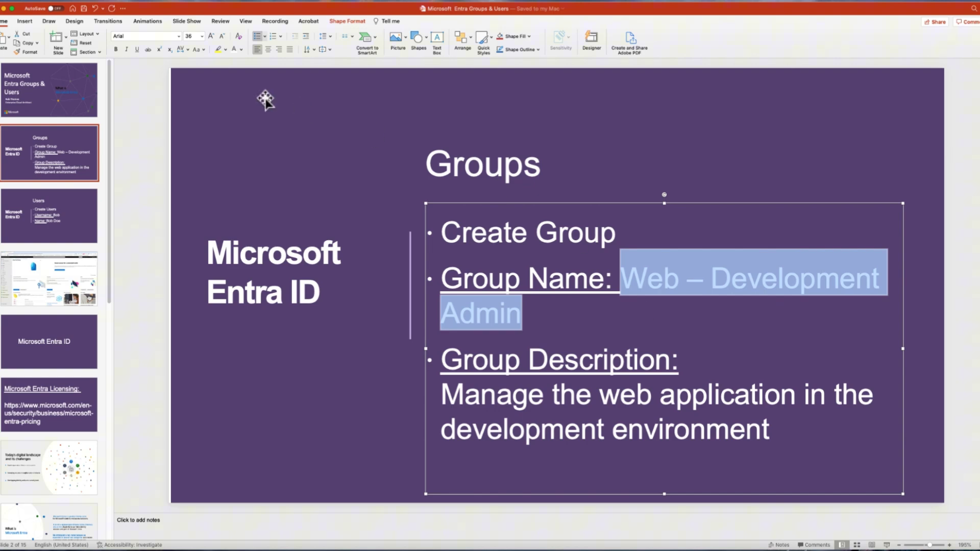
pyautogui.press('super+Tab')
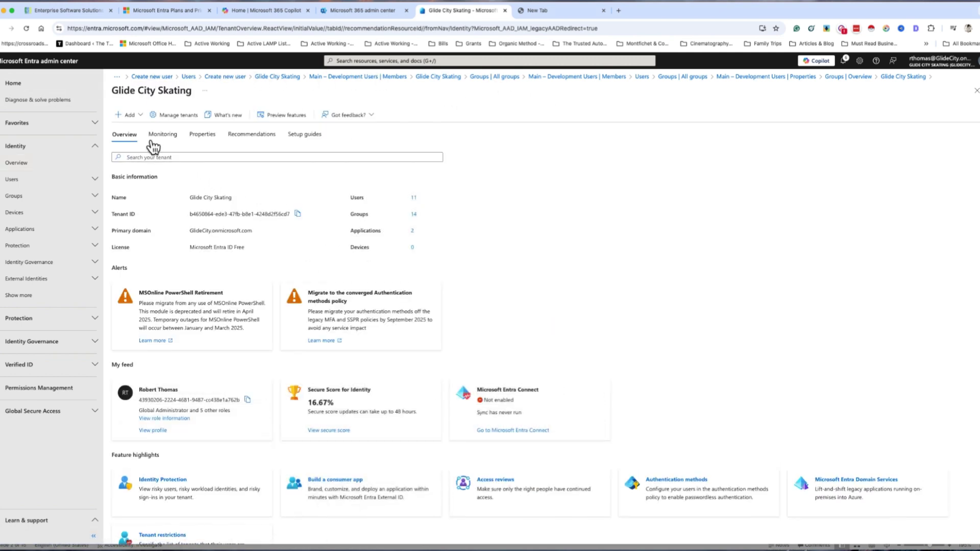
# - Browse the Users and Groups sidebar sections, then choose Add > Group for a blank Security group form
pyautogui.click(94, 182)
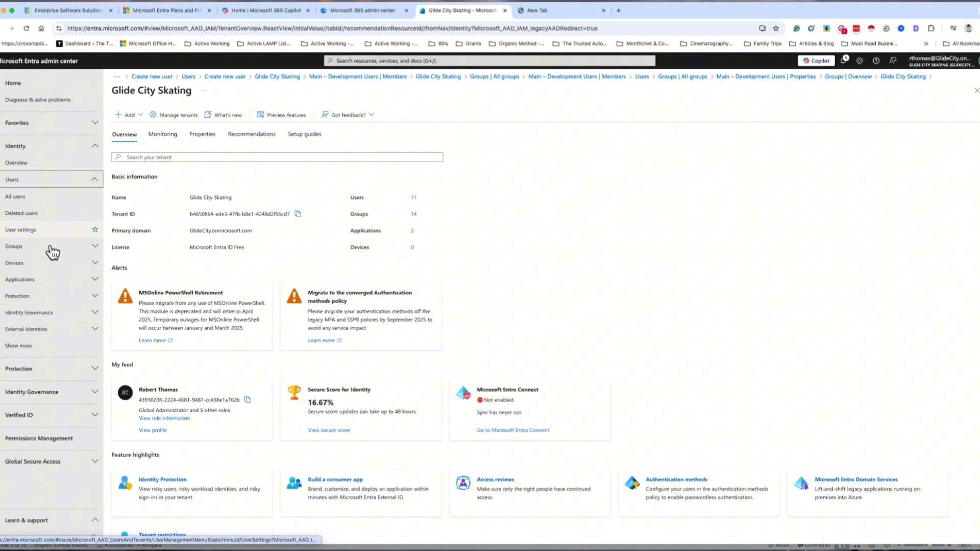
pyautogui.click(92, 247)
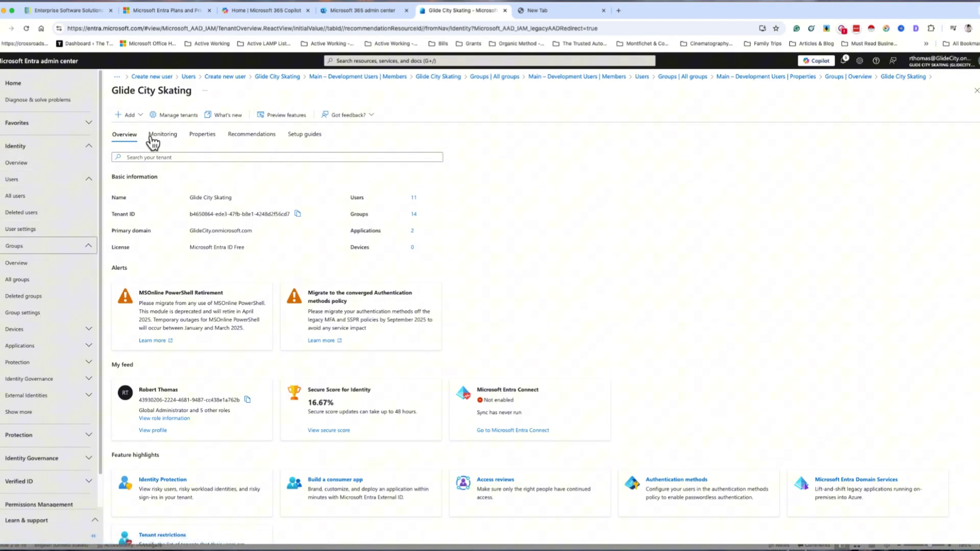
pyautogui.click(90, 179)
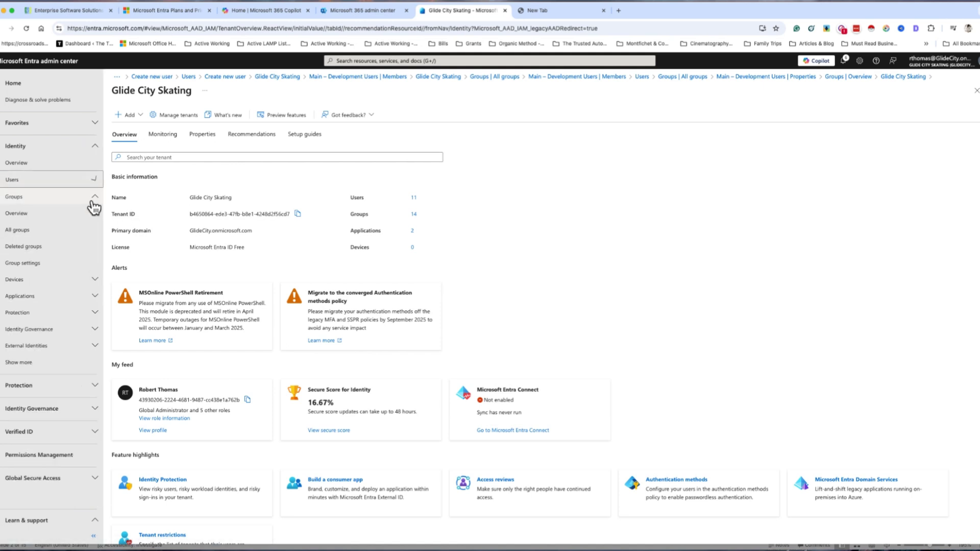
pyautogui.click(94, 197)
pyautogui.click(141, 118)
pyautogui.click(138, 146)
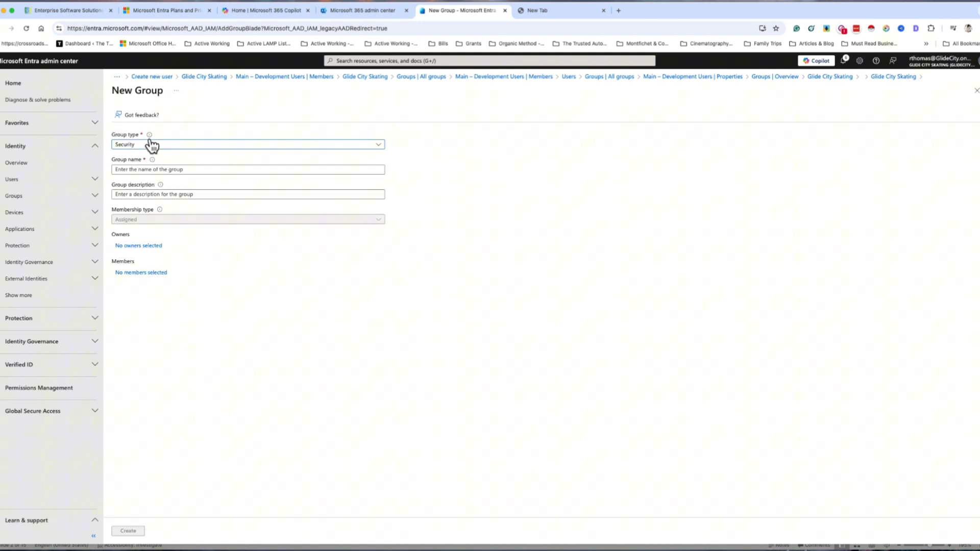
pyautogui.moveTo(152, 137)
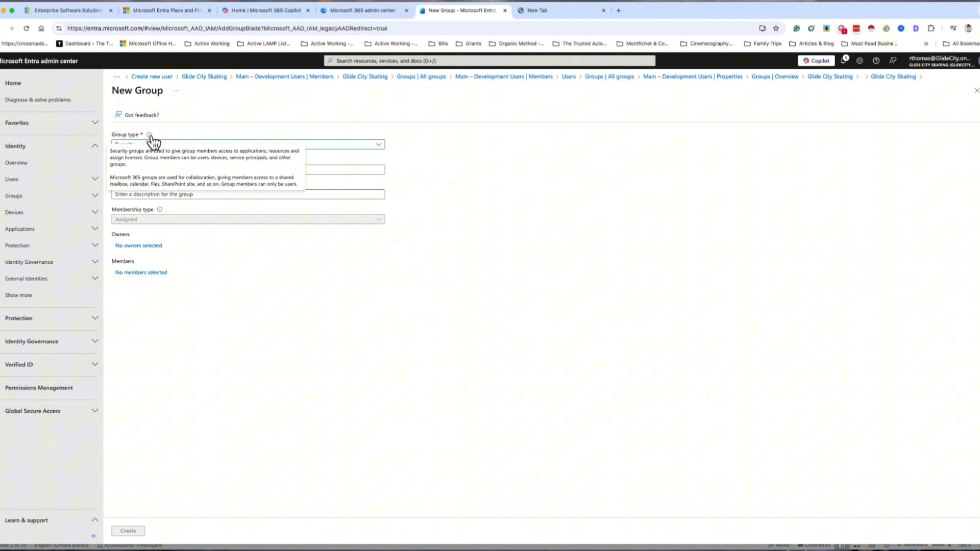
pyautogui.click(133, 145)
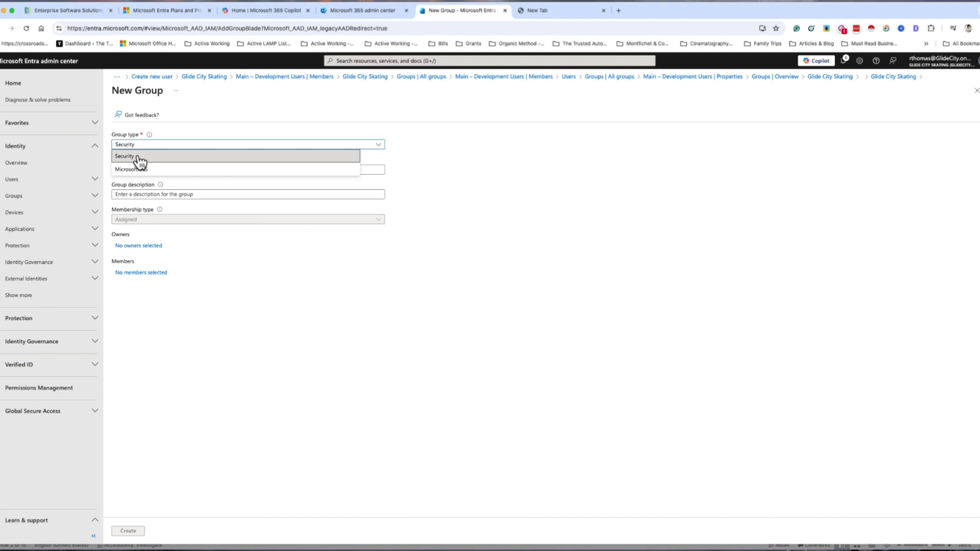
pyautogui.click(173, 126)
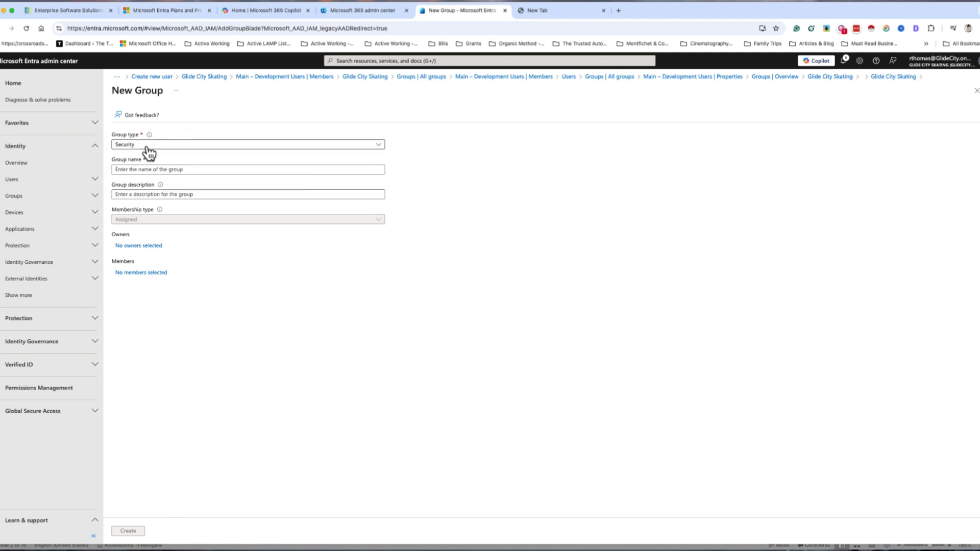
pyautogui.click(159, 170)
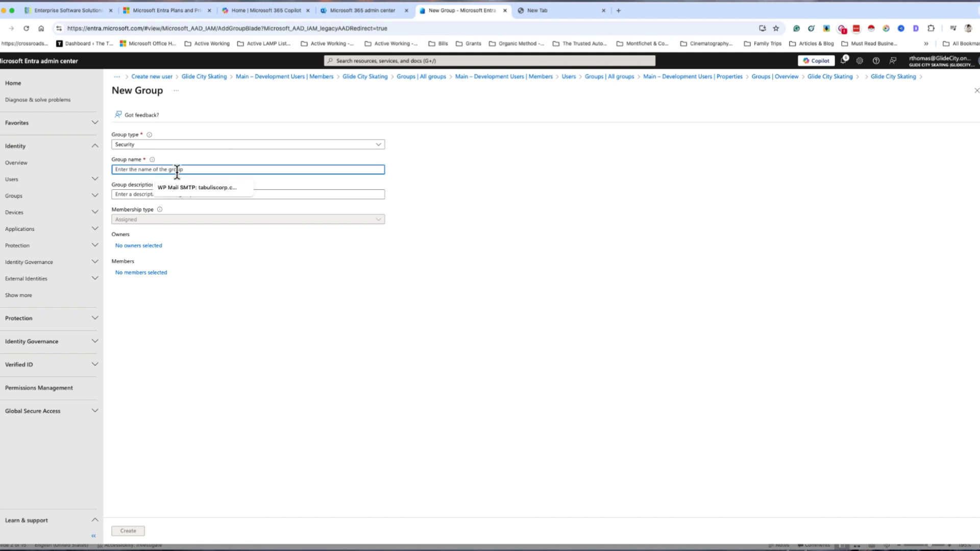
# - Paste the name 'Web – Development Admin' and description 'Manage the web application in the development environment'
pyautogui.press('super+v')
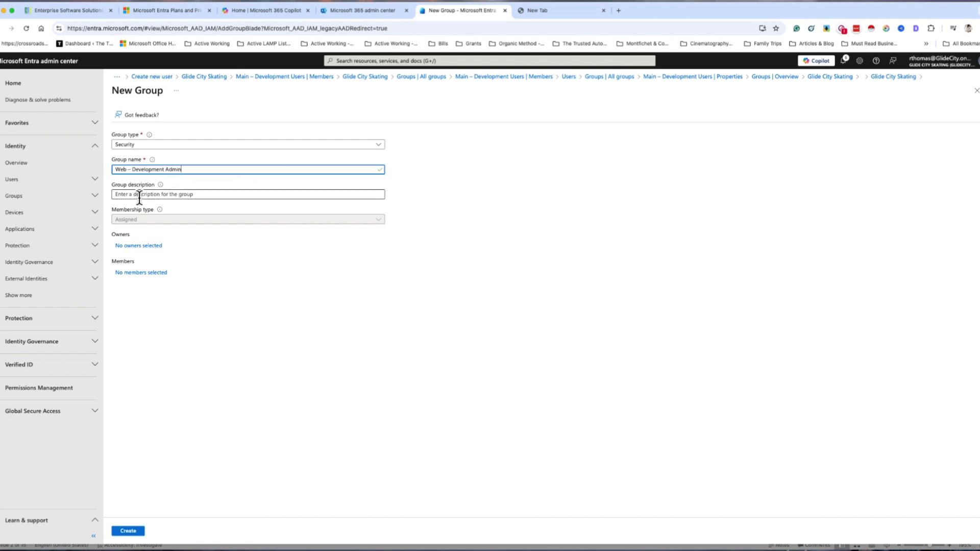
pyautogui.click(139, 196)
pyautogui.press('super+Tab')
pyautogui.moveTo(790, 437); pyautogui.dragTo(461, 398)
pyautogui.press('super+c')
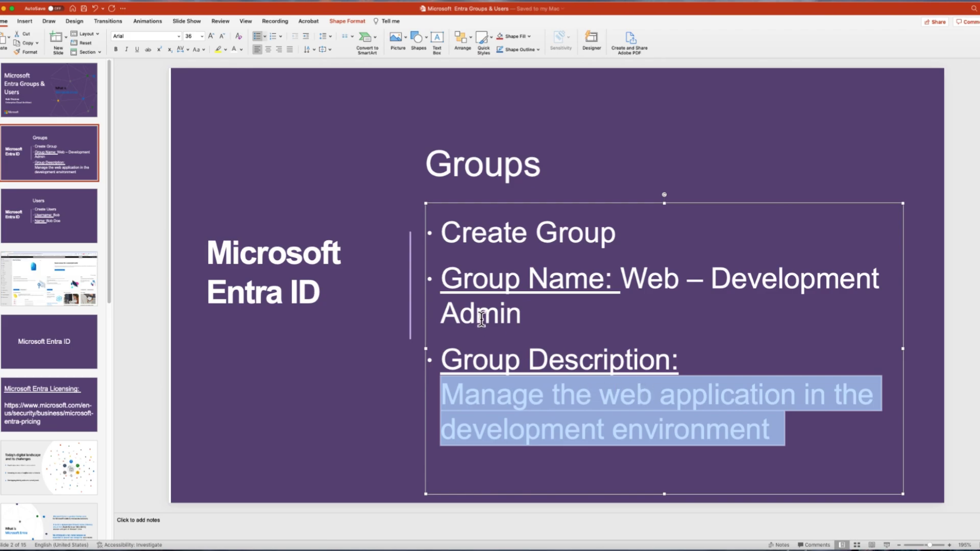
pyautogui.press('super+Tab')
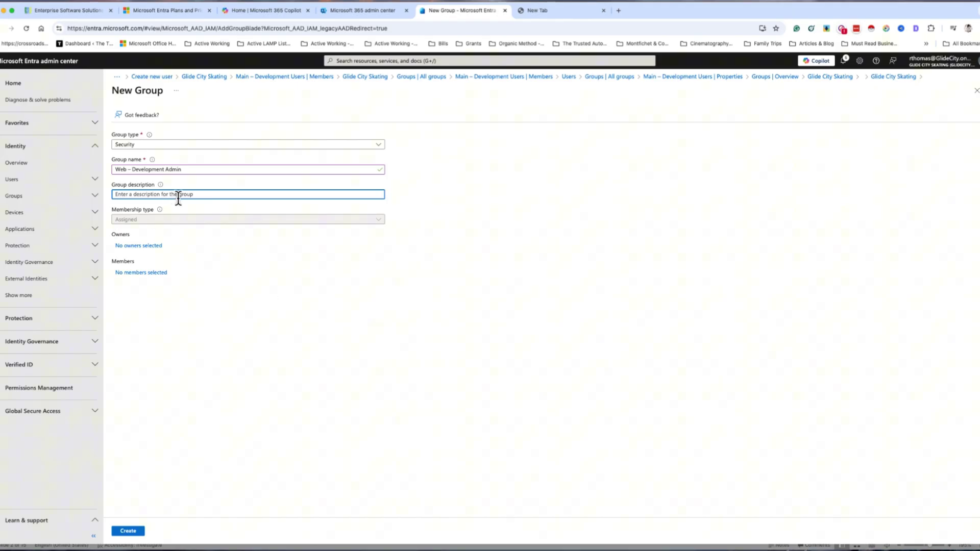
pyautogui.press('super+v')
# - Check the Membership type explanation and the owner picker, leaving the group with no owners
pyautogui.click(208, 308)
pyautogui.moveTo(160, 210)
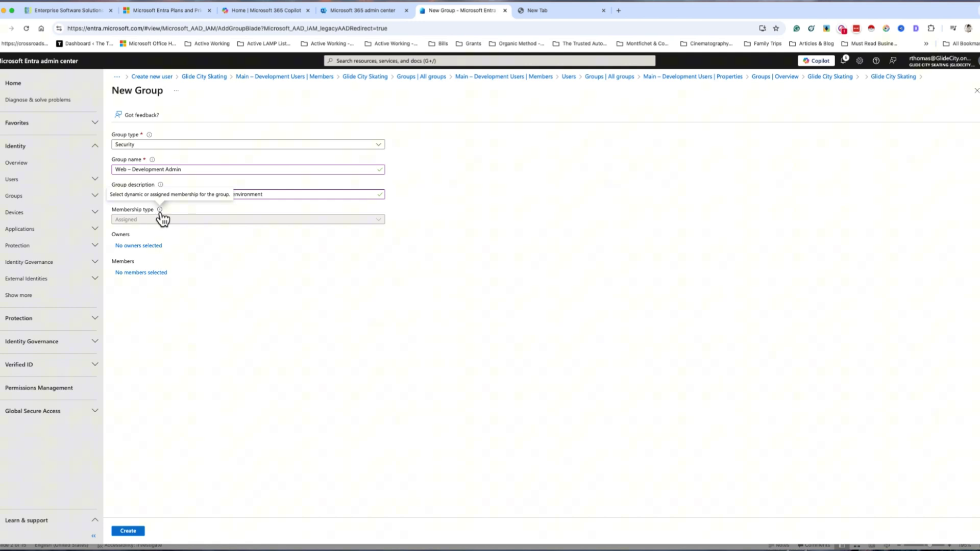
pyautogui.click(160, 246)
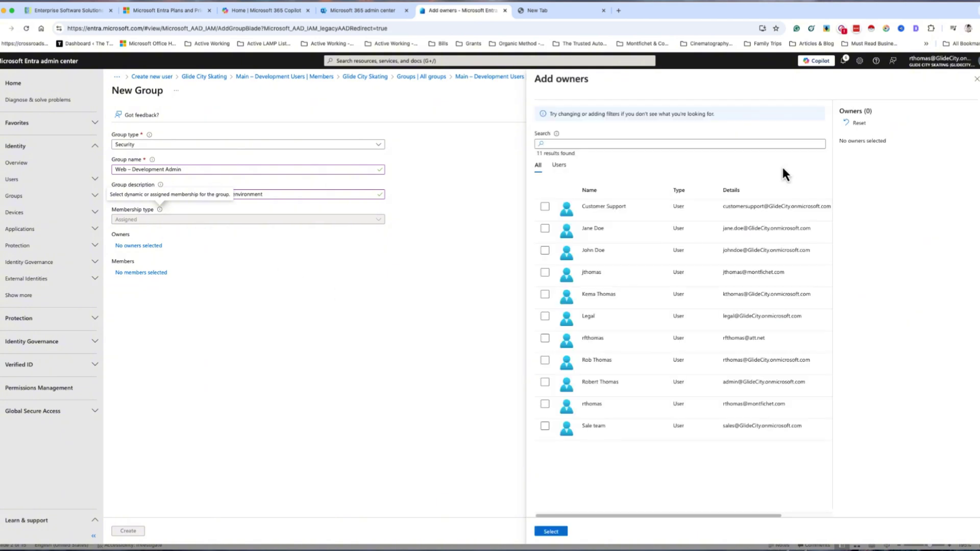
pyautogui.click(977, 79)
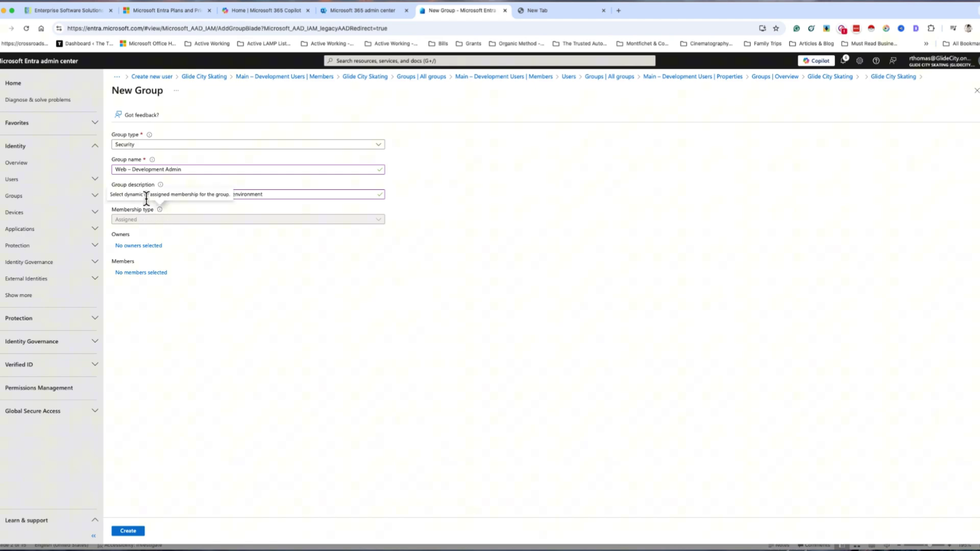
pyautogui.click(168, 11)
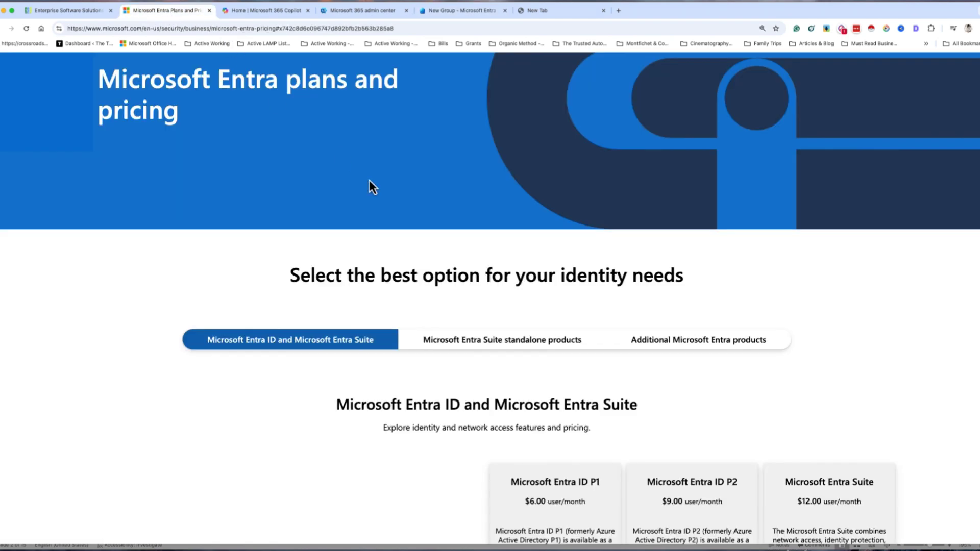
pyautogui.scroll(-6, 505, 395)
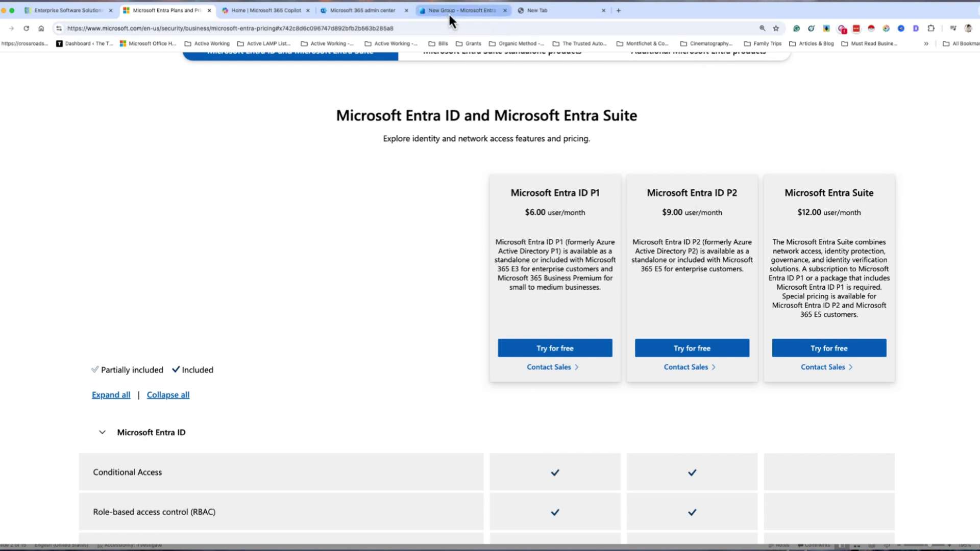
pyautogui.press('super+5')
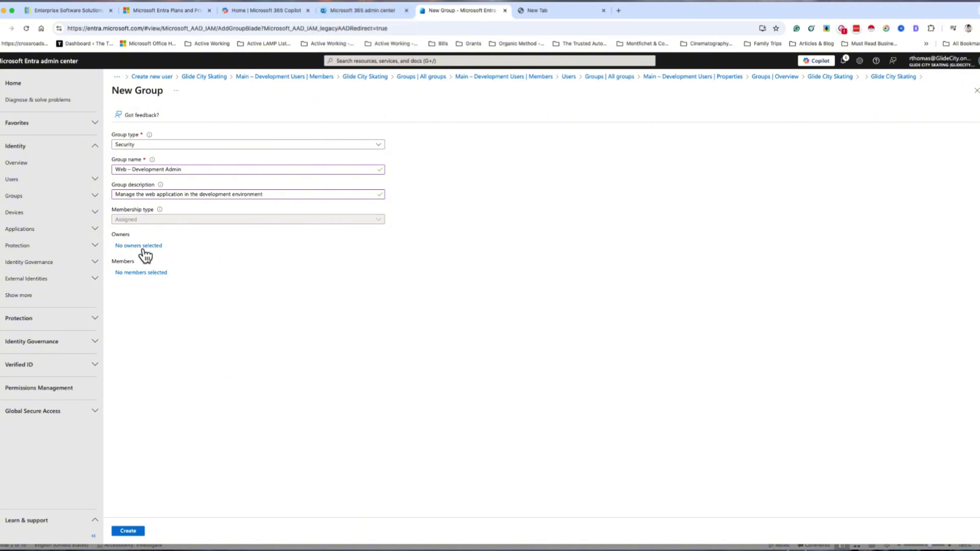
# - Create the group and rerun the recent 'web' tenant search to find it
pyautogui.click(136, 532)
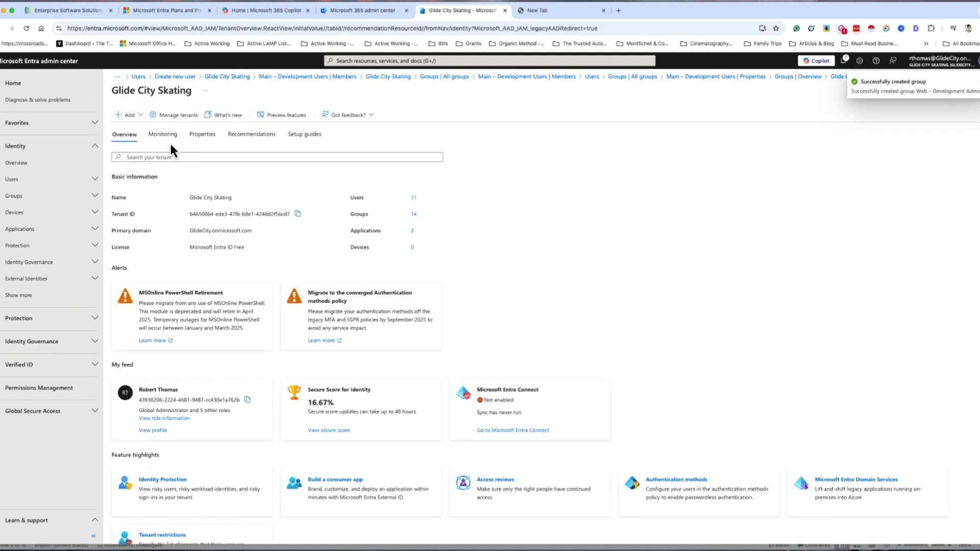
pyautogui.click(160, 156)
pyautogui.click(190, 175)
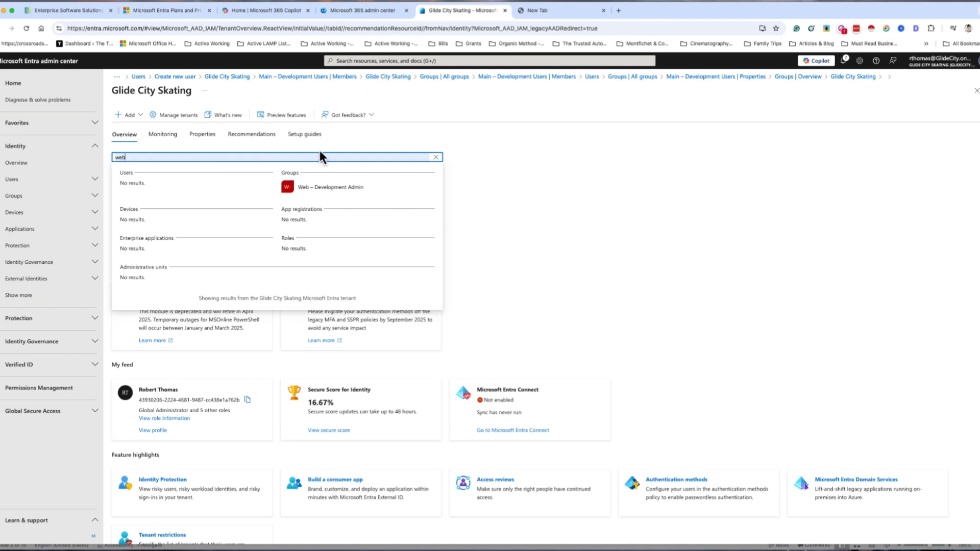
# - Re-search the tenant for 'web' and open the Web – Development Admin group, showing 0 members
pyautogui.click(371, 136)
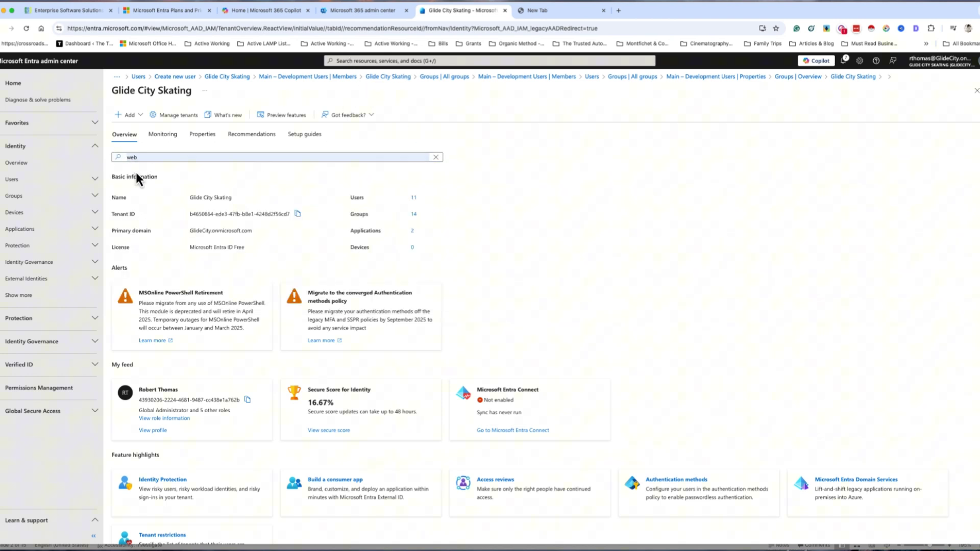
pyautogui.click(151, 158)
pyautogui.press('BackSpace')
pyautogui.press('BackSpace')
pyautogui.press('BackSpace')
pyautogui.write('web')
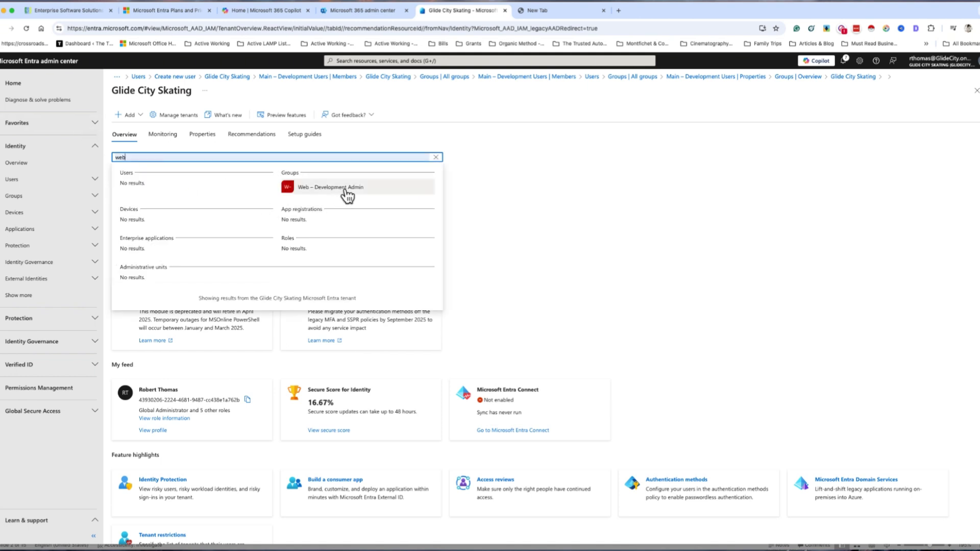
pyautogui.click(343, 187)
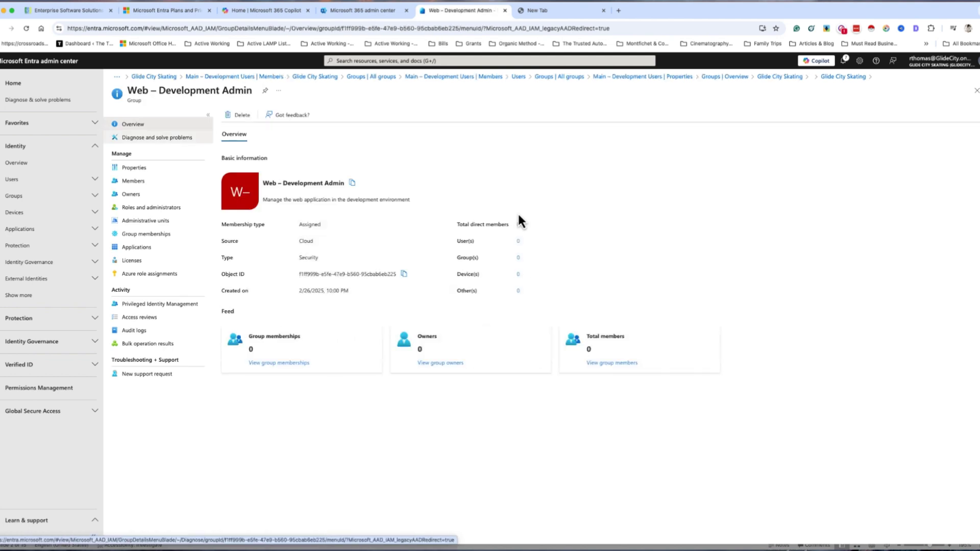
# - Confirm the group has 0 members and Add members finds no user matching the new user's name
pyautogui.click(136, 182)
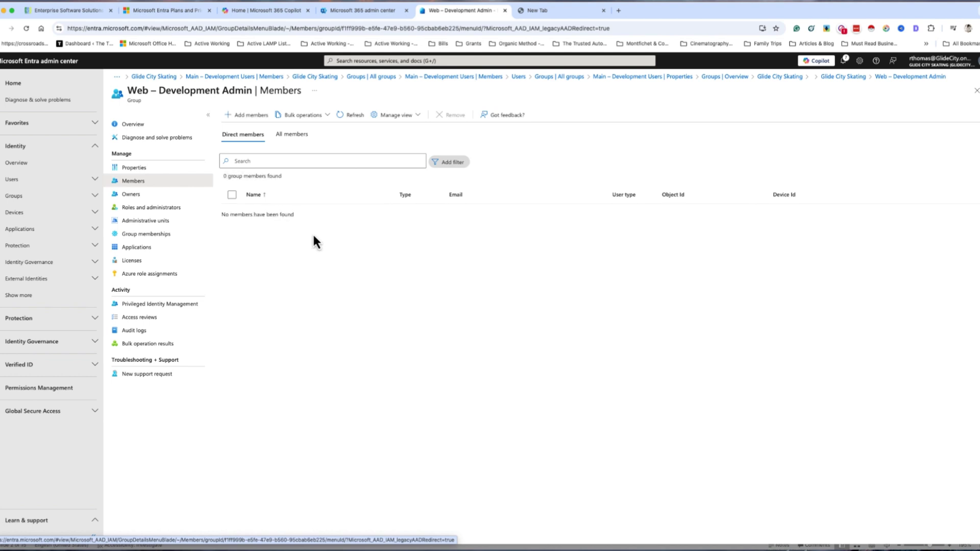
pyautogui.click(251, 116)
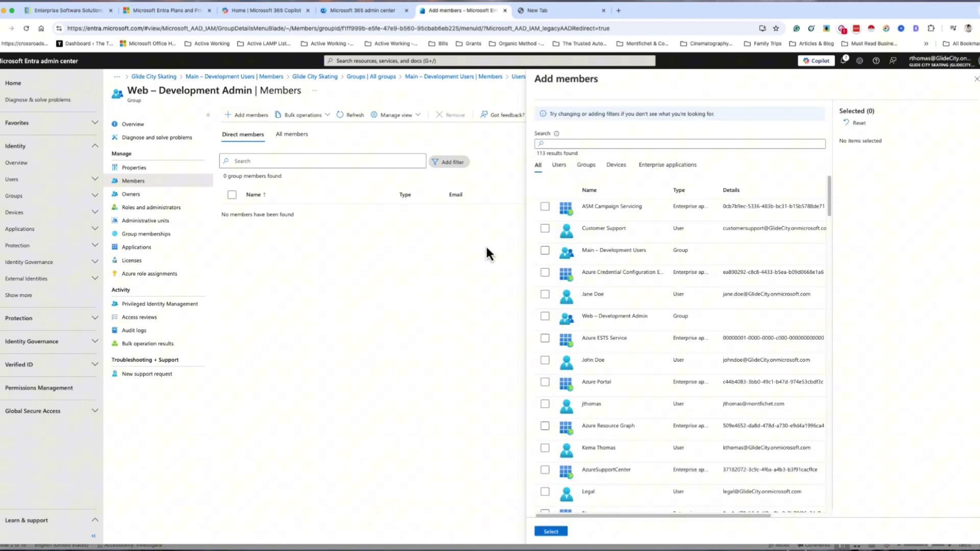
pyautogui.scroll(-15, 685, 372)
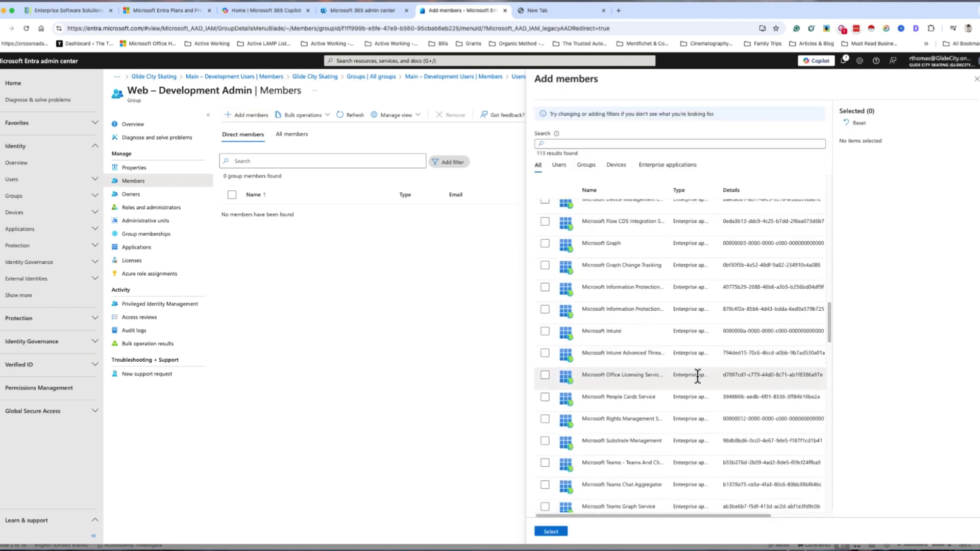
pyautogui.scroll(15, 694, 376)
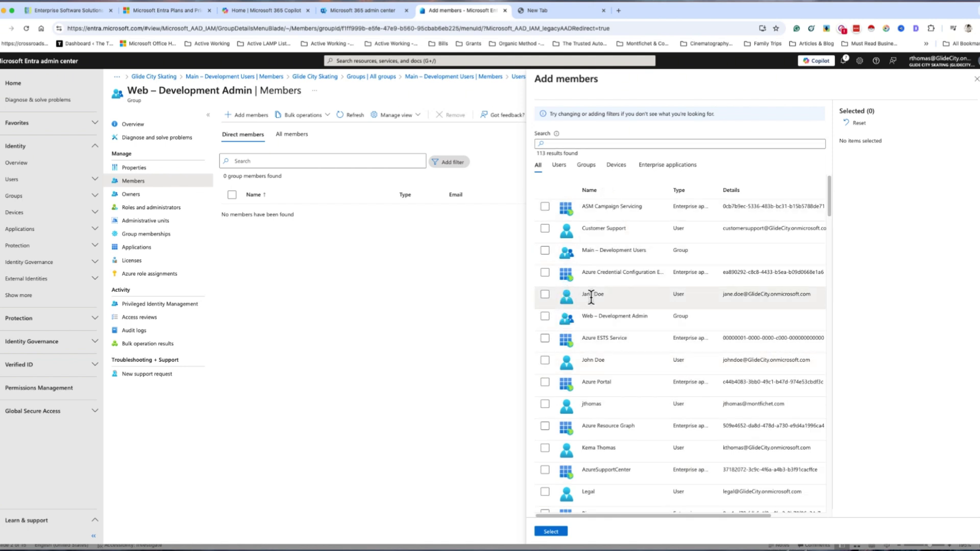
pyautogui.click(579, 144)
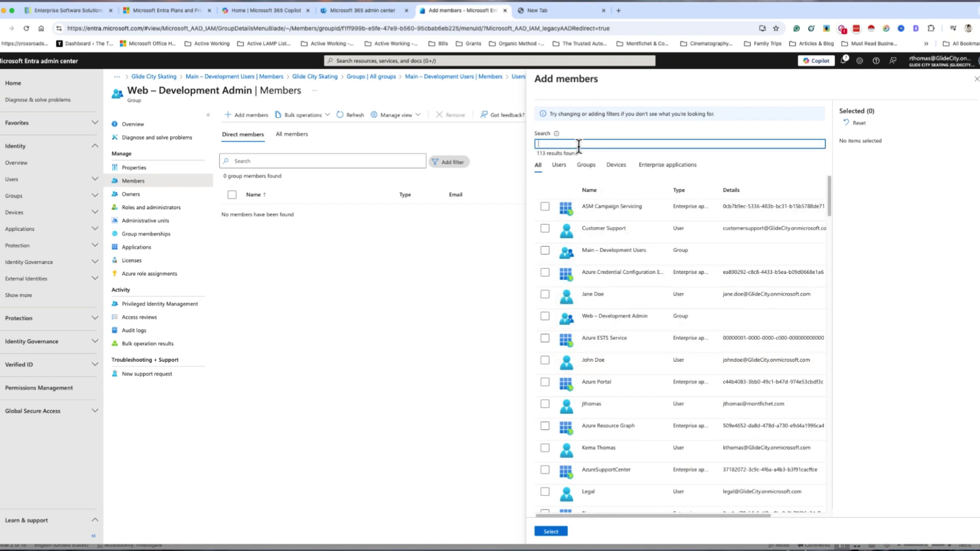
pyautogui.write('Bob')
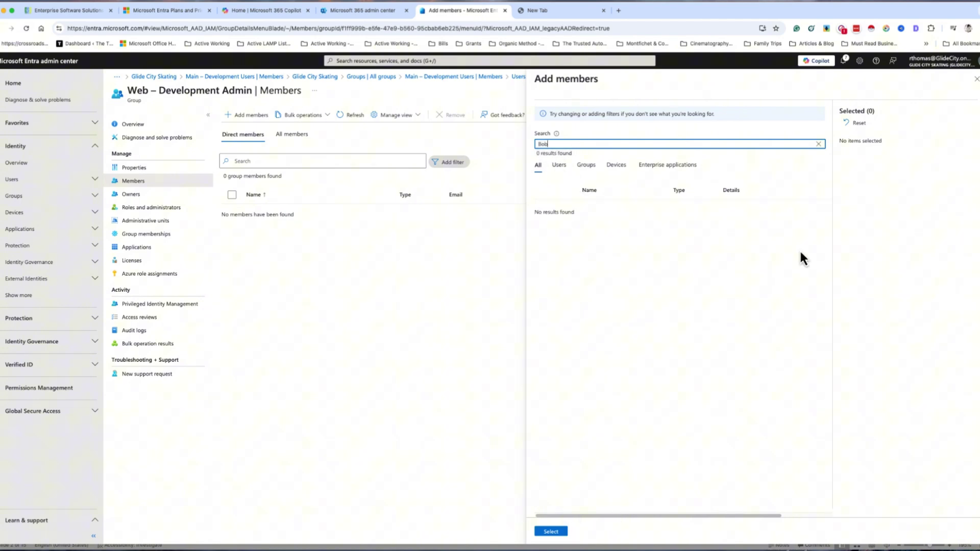
pyautogui.click(975, 78)
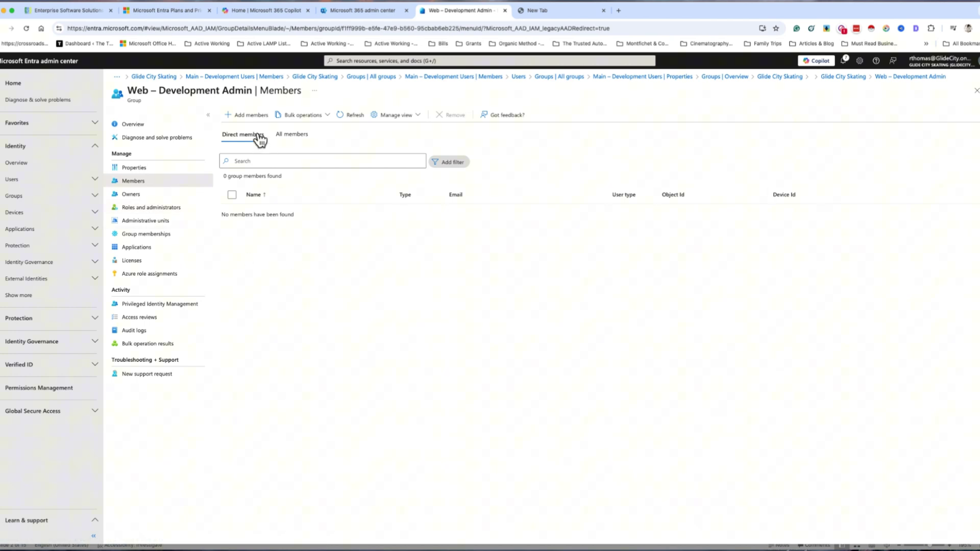
pyautogui.click(95, 184)
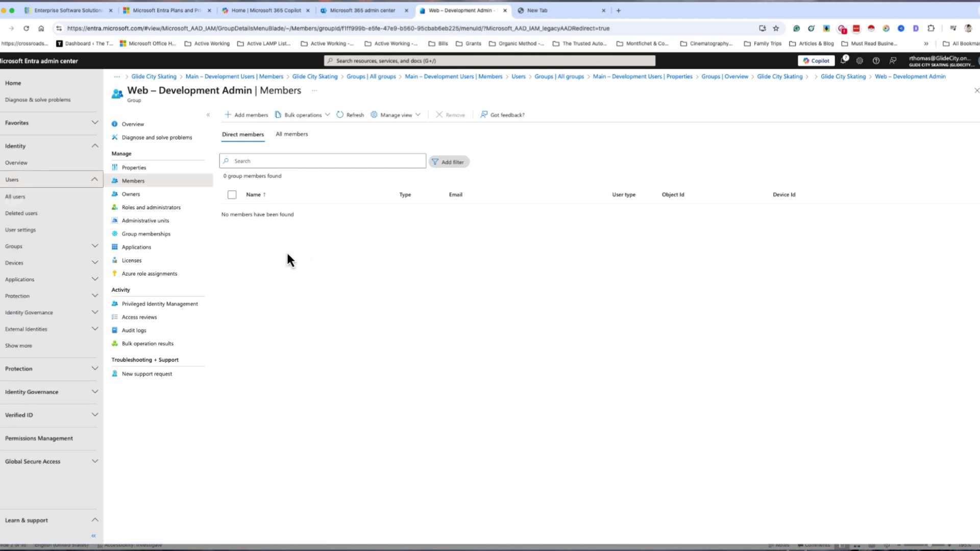
# - Start a new user from the tenant overview and fill in its principal name and display name
pyautogui.click(21, 163)
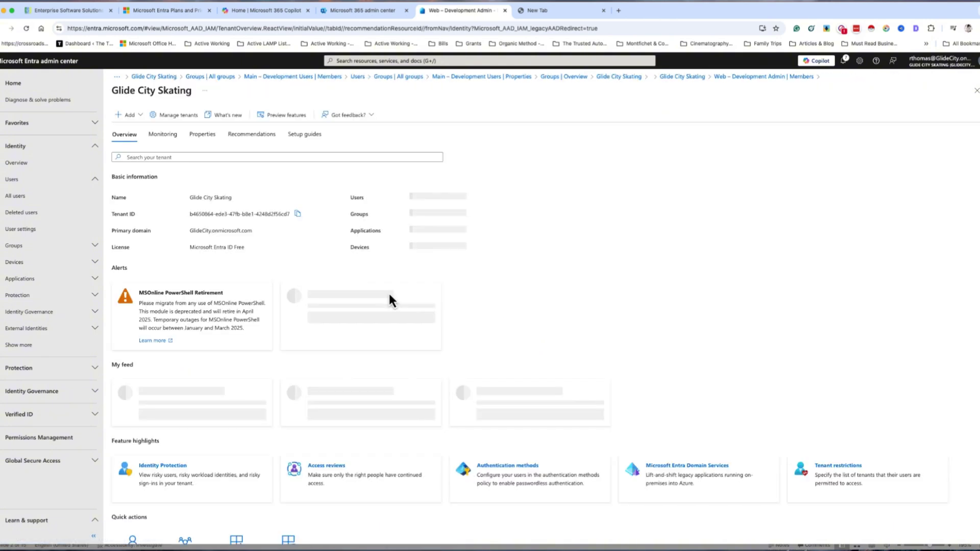
pyautogui.click(137, 115)
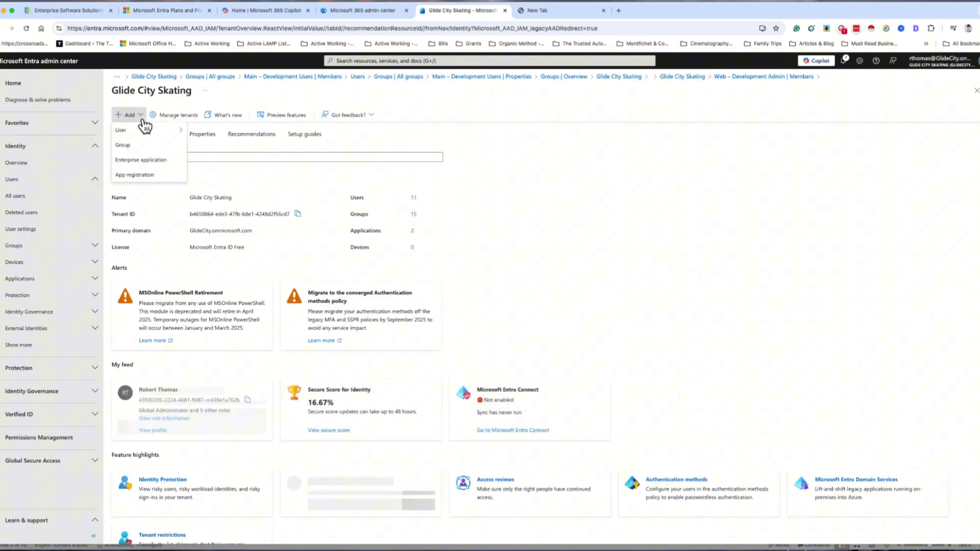
pyautogui.click(557, 212)
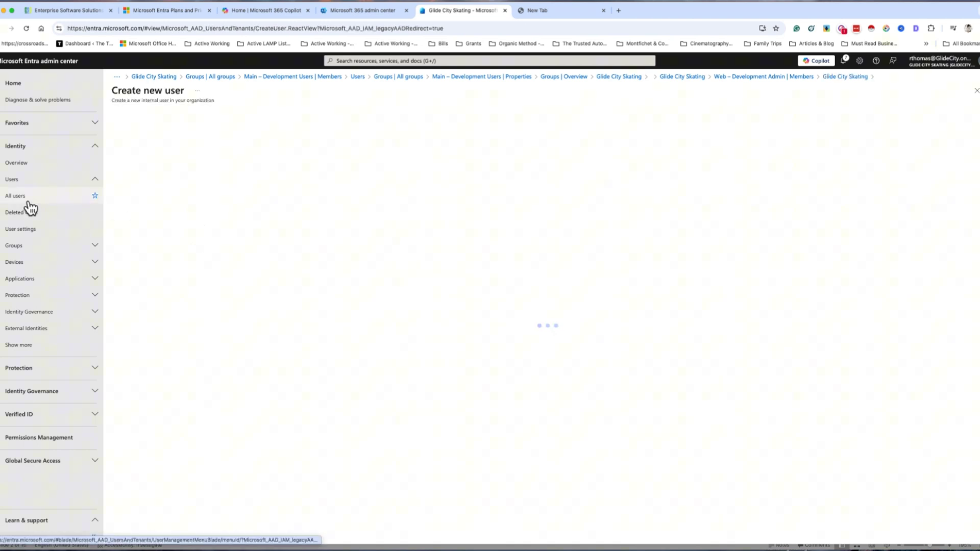
pyautogui.click(211, 180)
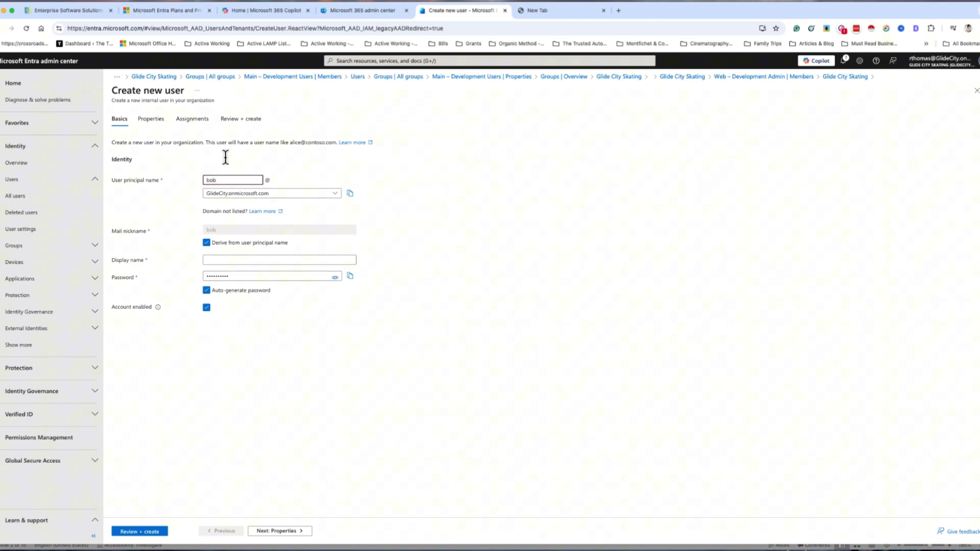
pyautogui.click(223, 260)
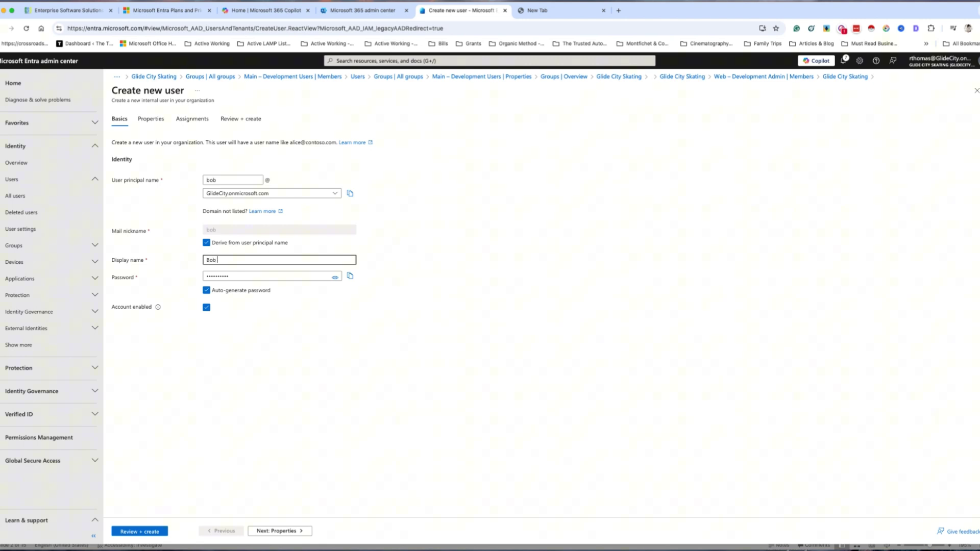
pyautogui.click(464, 356)
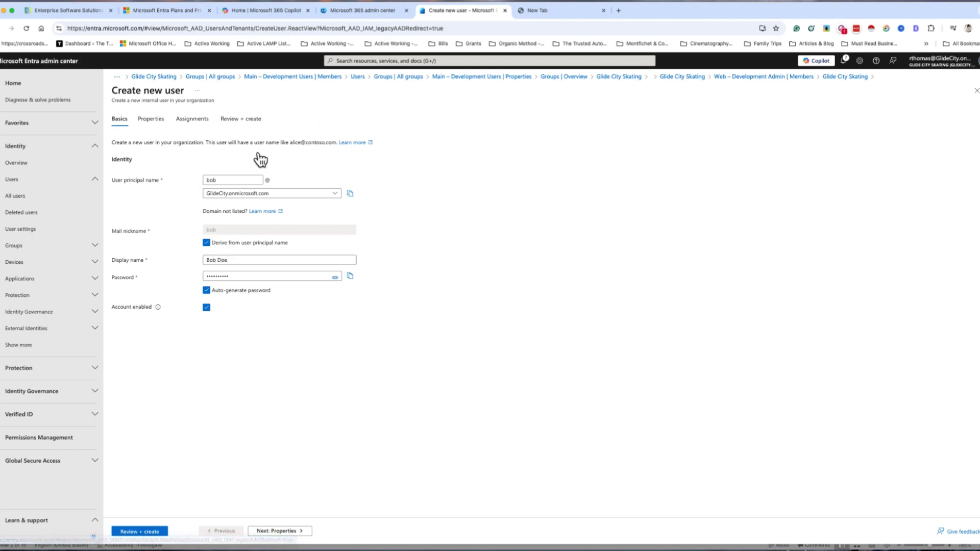
# - Enter the new user's first and last name and keep the user type as Member
pyautogui.click(152, 119)
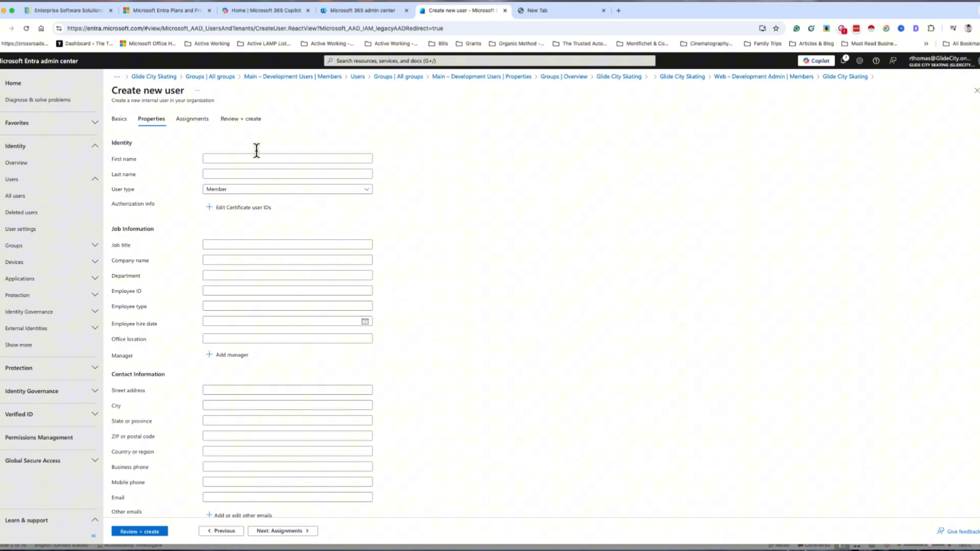
pyautogui.click(227, 158)
pyautogui.write('Bob')
pyautogui.click(209, 174)
pyautogui.write('Doe')
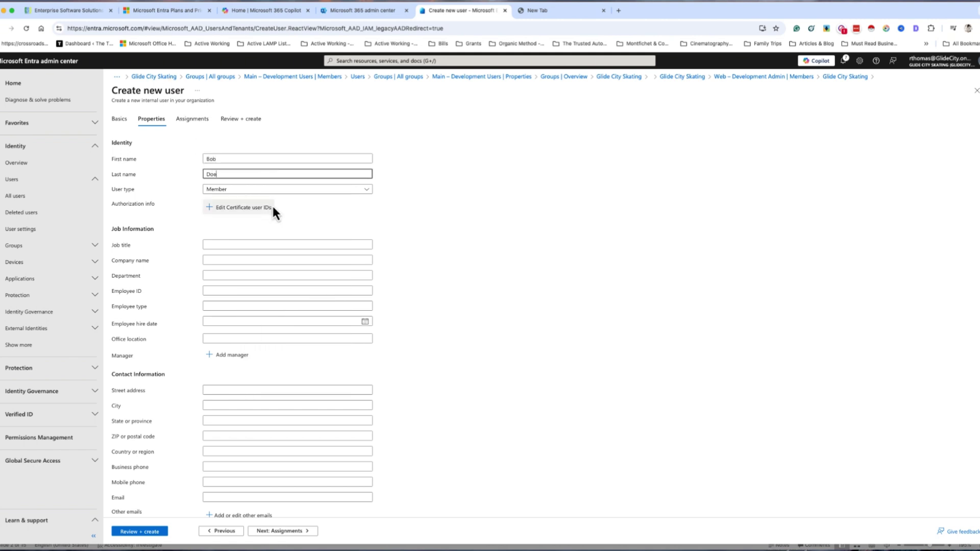
pyautogui.click(289, 192)
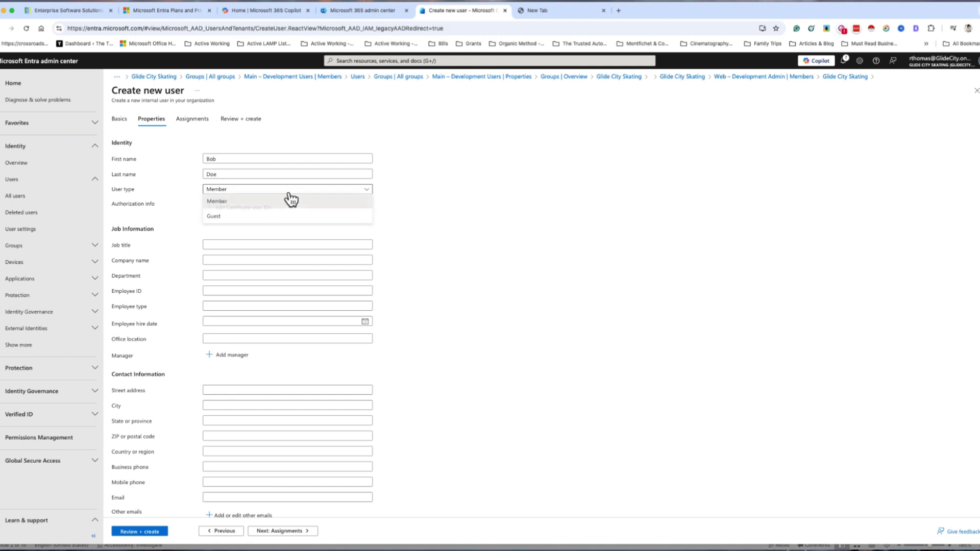
pyautogui.click(252, 205)
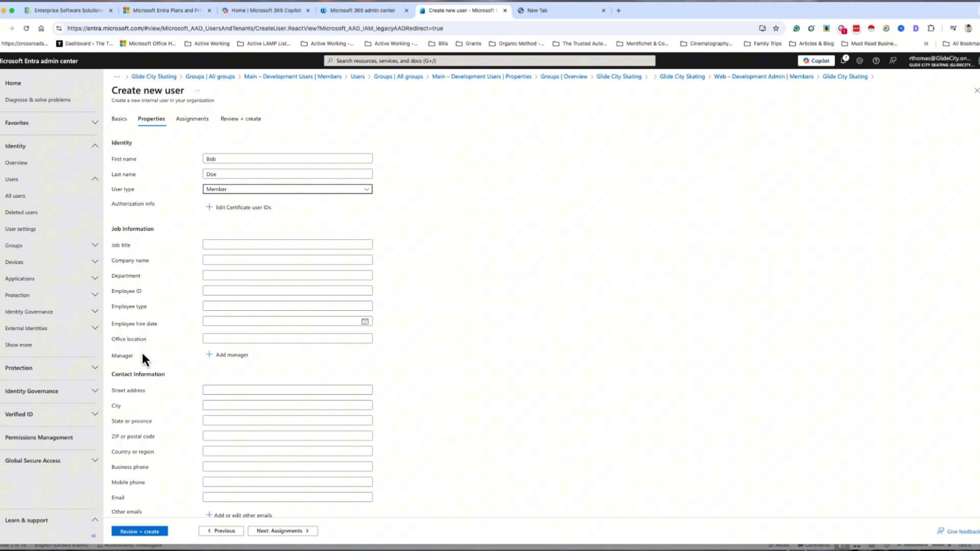
# - Search groups for 'We', then select and deselect Web – Development Admin, leaving no group assigned
pyautogui.click(191, 120)
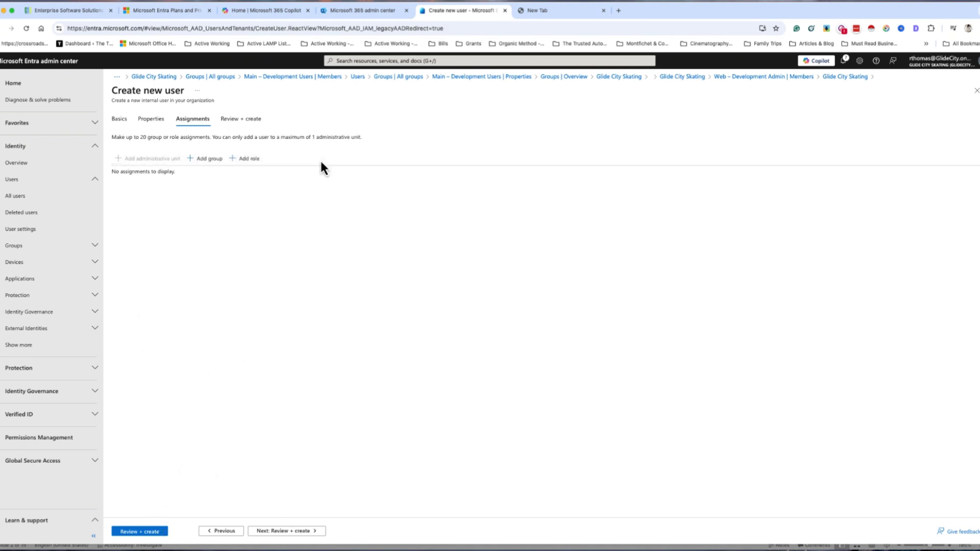
pyautogui.click(225, 165)
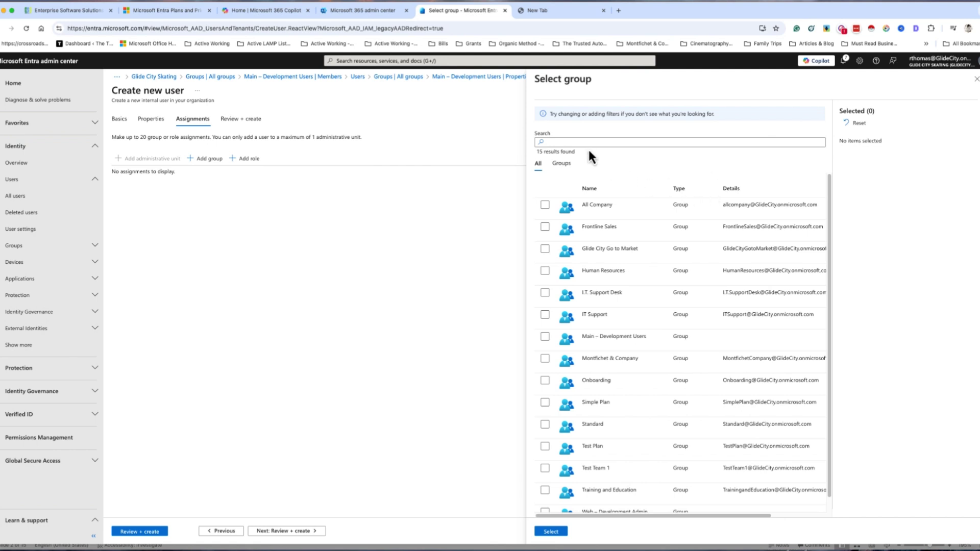
pyautogui.click(586, 142)
pyautogui.write('Web')
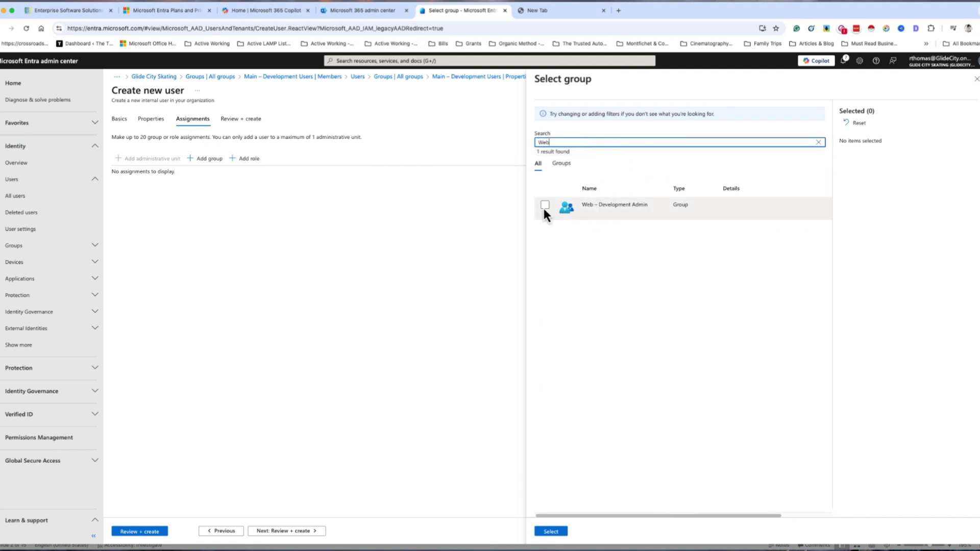
pyautogui.click(544, 205)
pyautogui.click(545, 205)
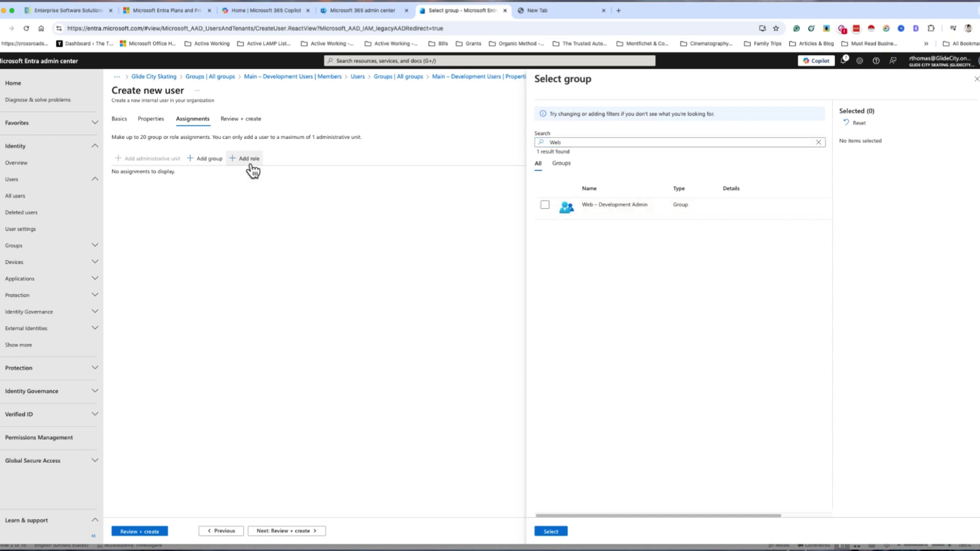
# - Review the new user's summary and create the user
pyautogui.click(250, 120)
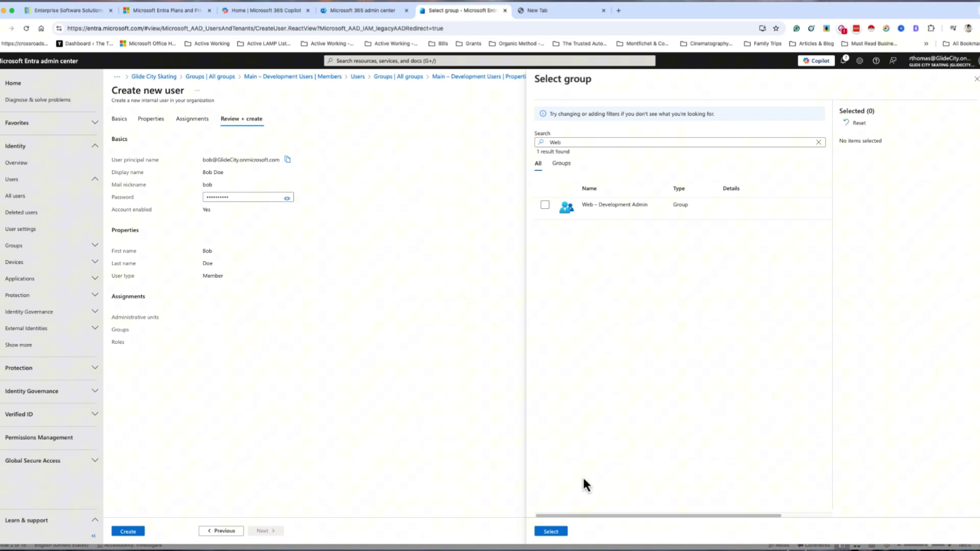
pyautogui.click(975, 82)
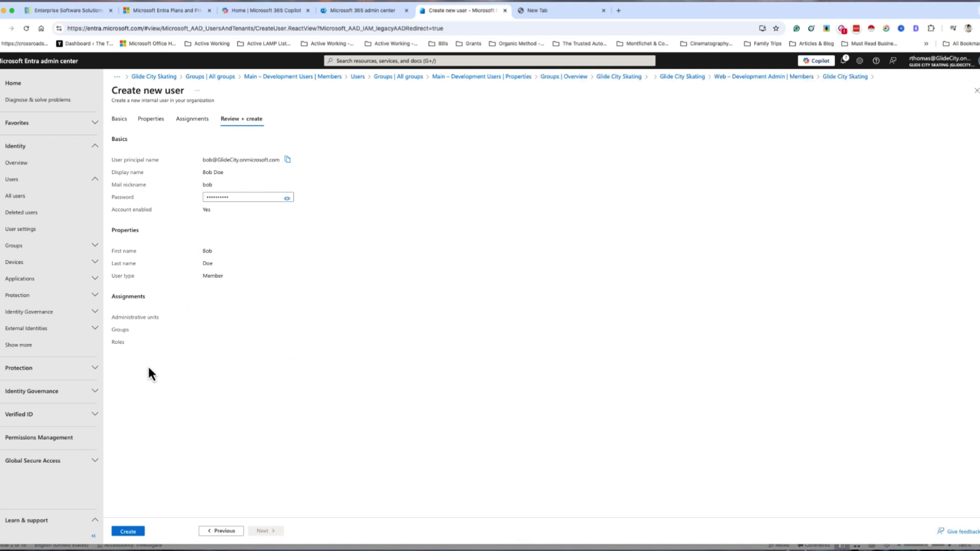
pyautogui.click(134, 532)
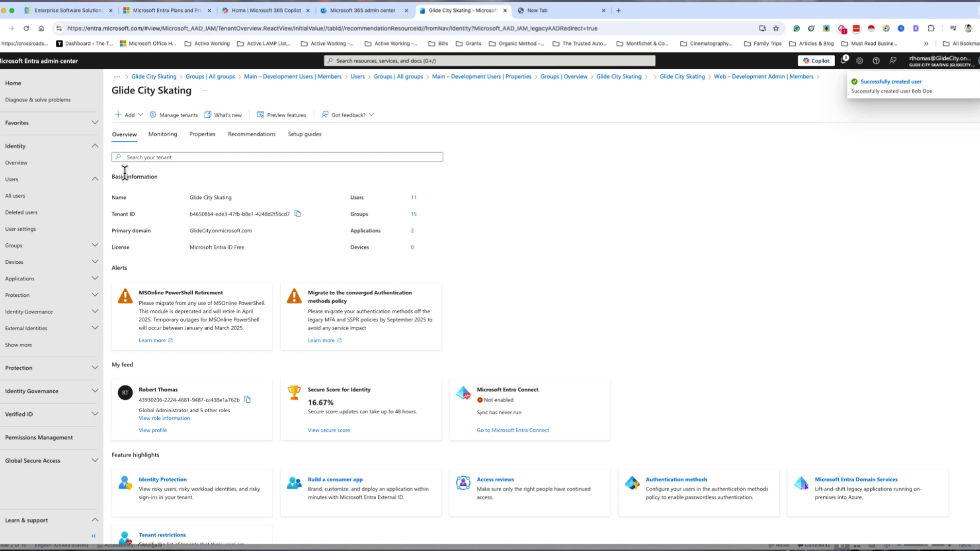
# - Search the tenant for 'web', open Web – Development Admin, and show its empty Members page
pyautogui.click(157, 157)
pyautogui.write('web')
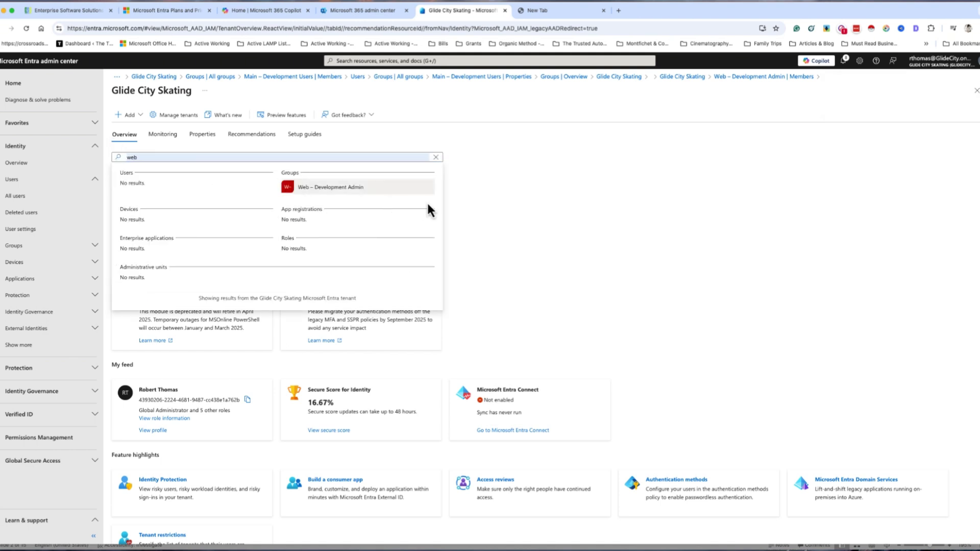
pyautogui.press('Return')
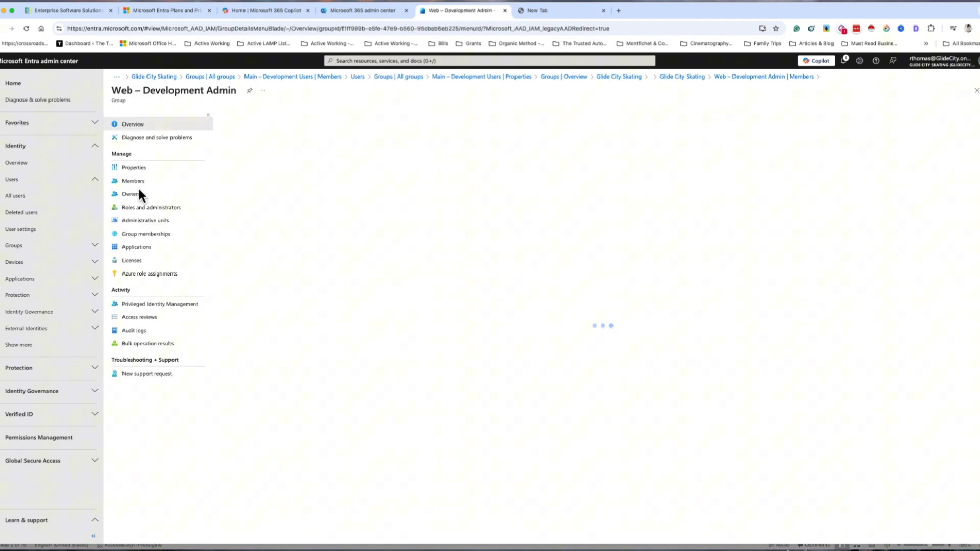
pyautogui.click(183, 183)
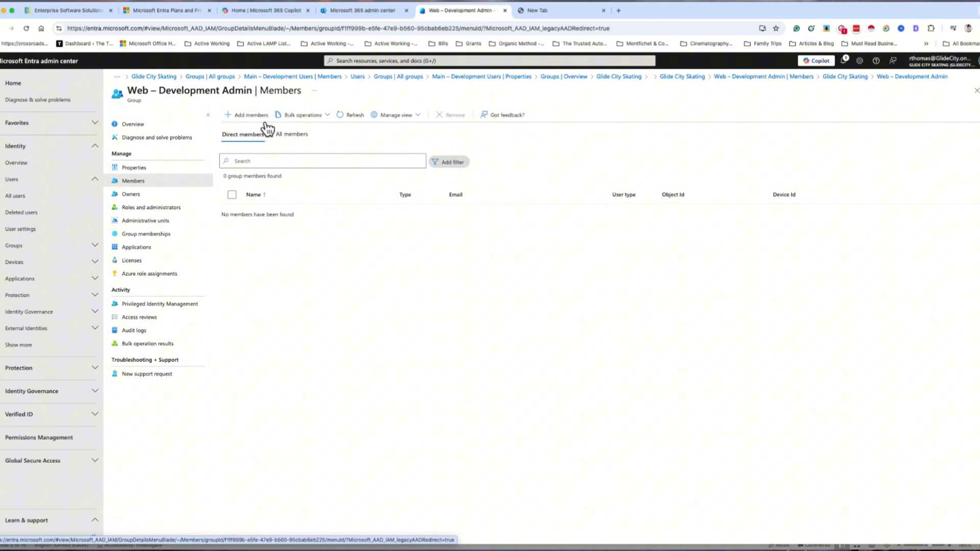
# - Add the newly created user as a member, then refresh the list to show 1 member
pyautogui.click(251, 118)
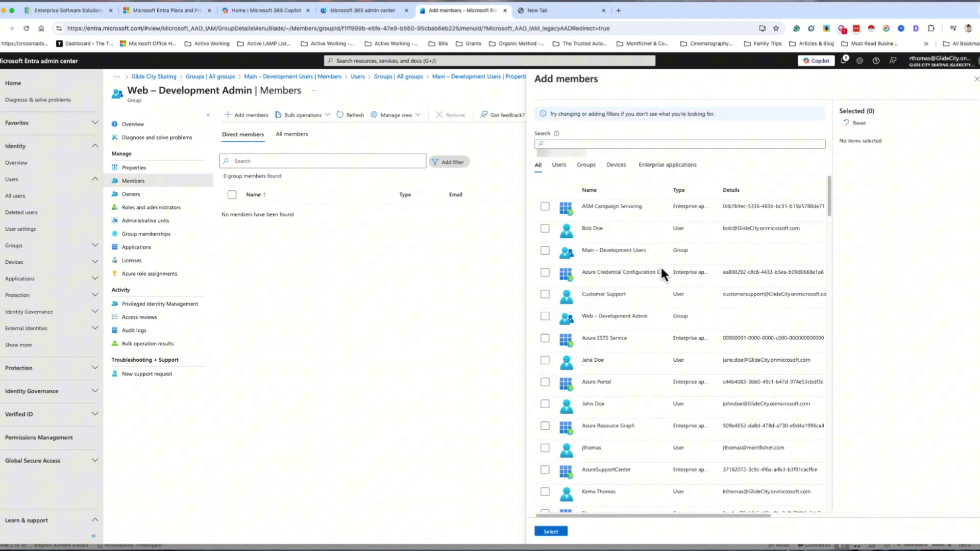
pyautogui.click(545, 228)
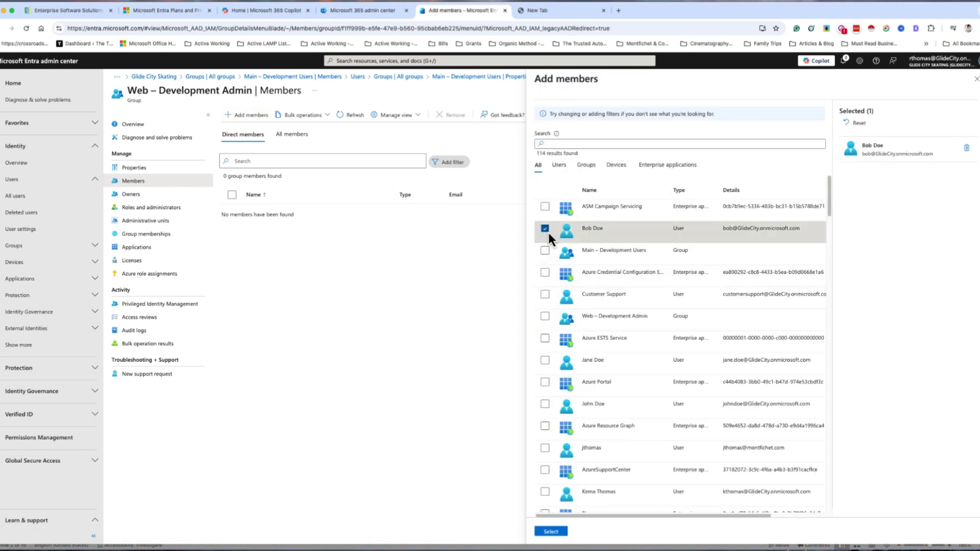
pyautogui.click(551, 532)
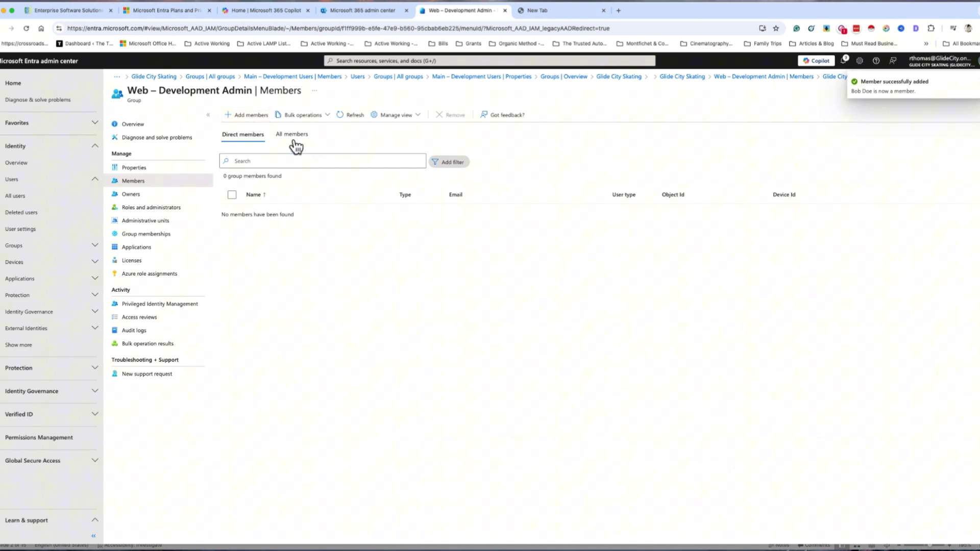
pyautogui.click(148, 169)
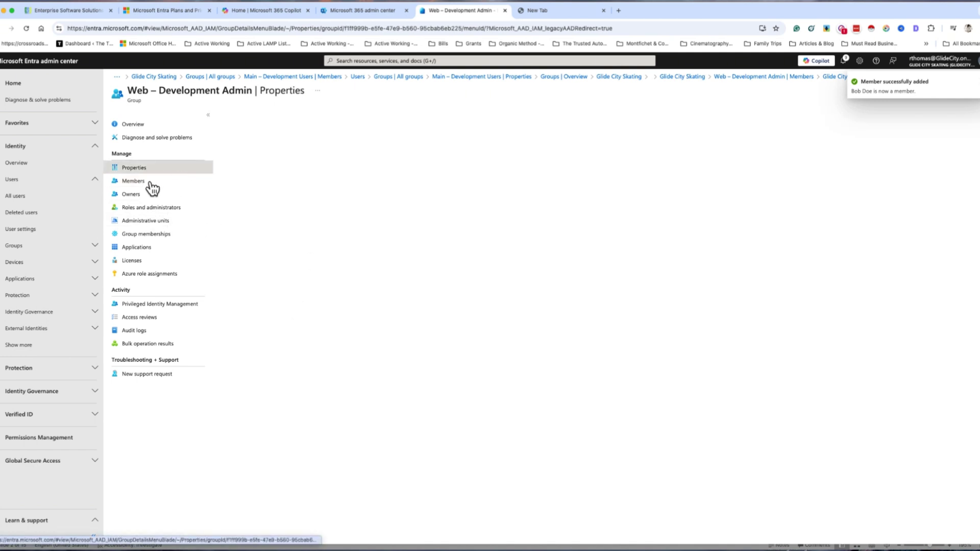
pyautogui.click(152, 182)
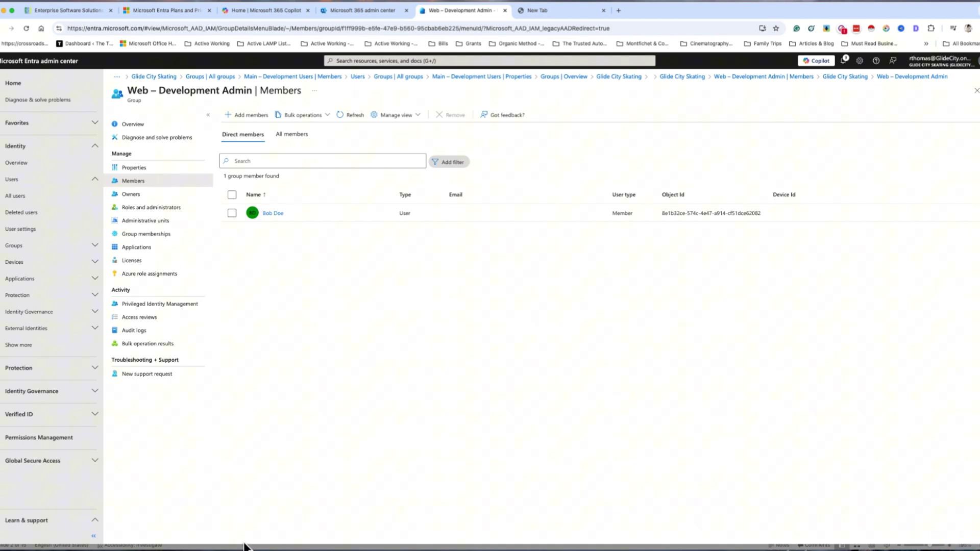
# - Bring PowerPoint forward and step past the Users and admin center slides to the 'Microsoft Entra ID' title slide
pyautogui.click(273, 546)
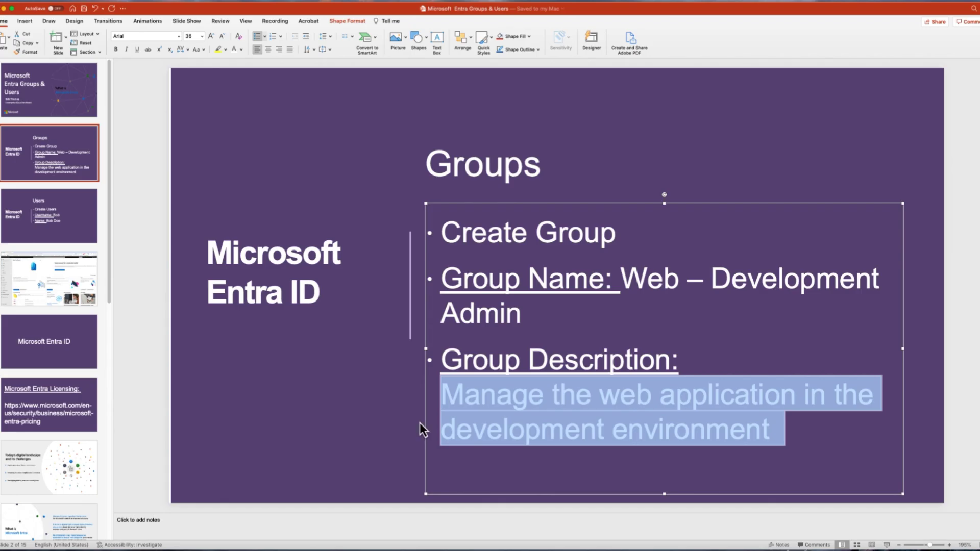
pyautogui.click(67, 216)
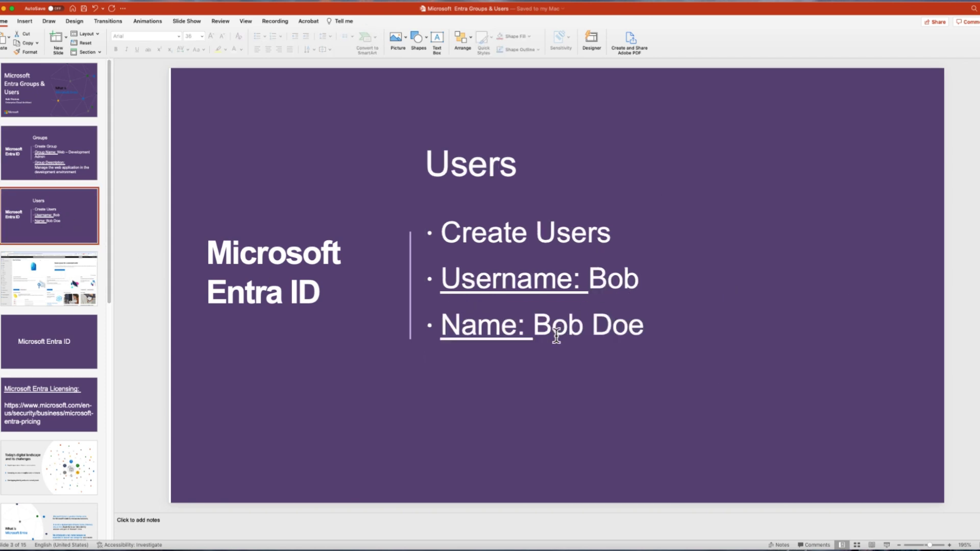
pyautogui.click(42, 299)
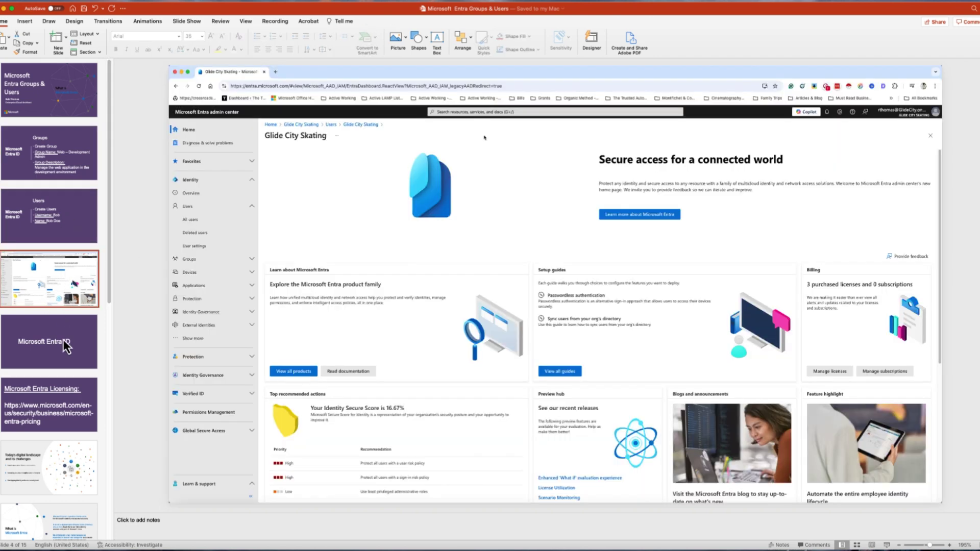
pyautogui.click(63, 339)
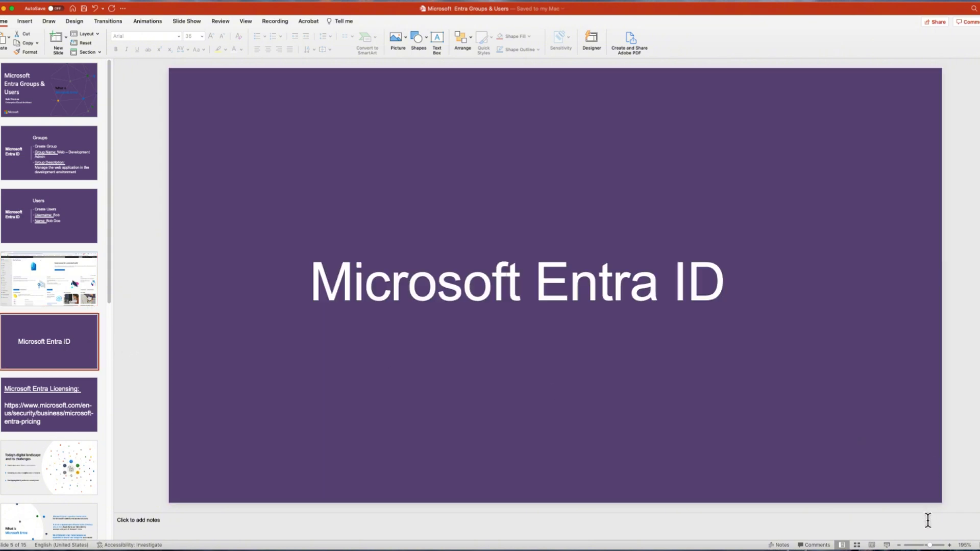